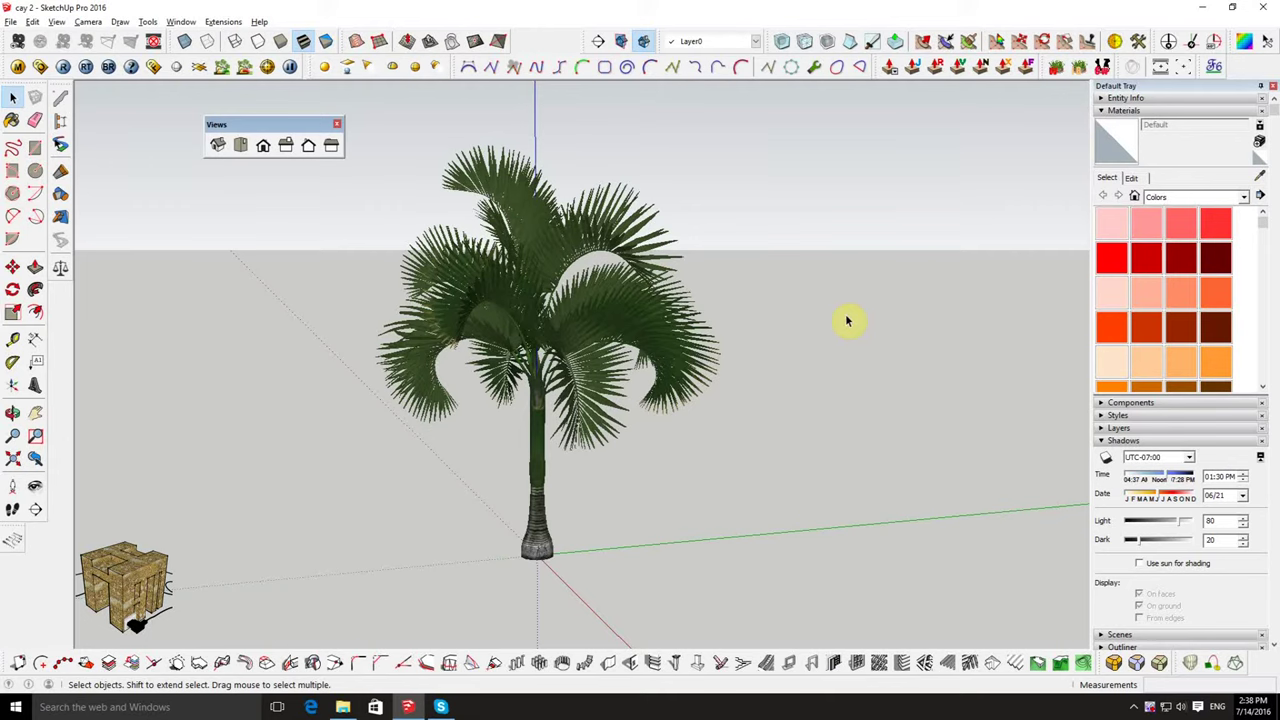
# Step: Render the palm tree in V-Ray from a top-down view looking down on it
pyautogui.moveTo(603, 346); pyautogui.dragTo(443, 328, button='middle')
pyautogui.moveTo(443, 328)
pyautogui.mouseDown()
pyautogui.moveTo(434, 409)
pyautogui.moveTo(529, 374)
pyautogui.moveTo(580, 466)
pyautogui.moveTo(722, 500)
pyautogui.moveTo(669, 397)
pyautogui.moveTo(846, 354)
pyautogui.moveTo(703, 583)
pyautogui.moveTo(456, 511)
pyautogui.mouseUp()
pyautogui.moveTo(456, 511)
pyautogui.mouseDown(button='middle')
pyautogui.moveTo(594, 420)
pyautogui.moveTo(585, 432)
pyautogui.moveTo(622, 436)
pyautogui.moveTo(571, 409)
pyautogui.moveTo(480, 234)
pyautogui.moveTo(543, 420)
pyautogui.mouseUp(button='middle')
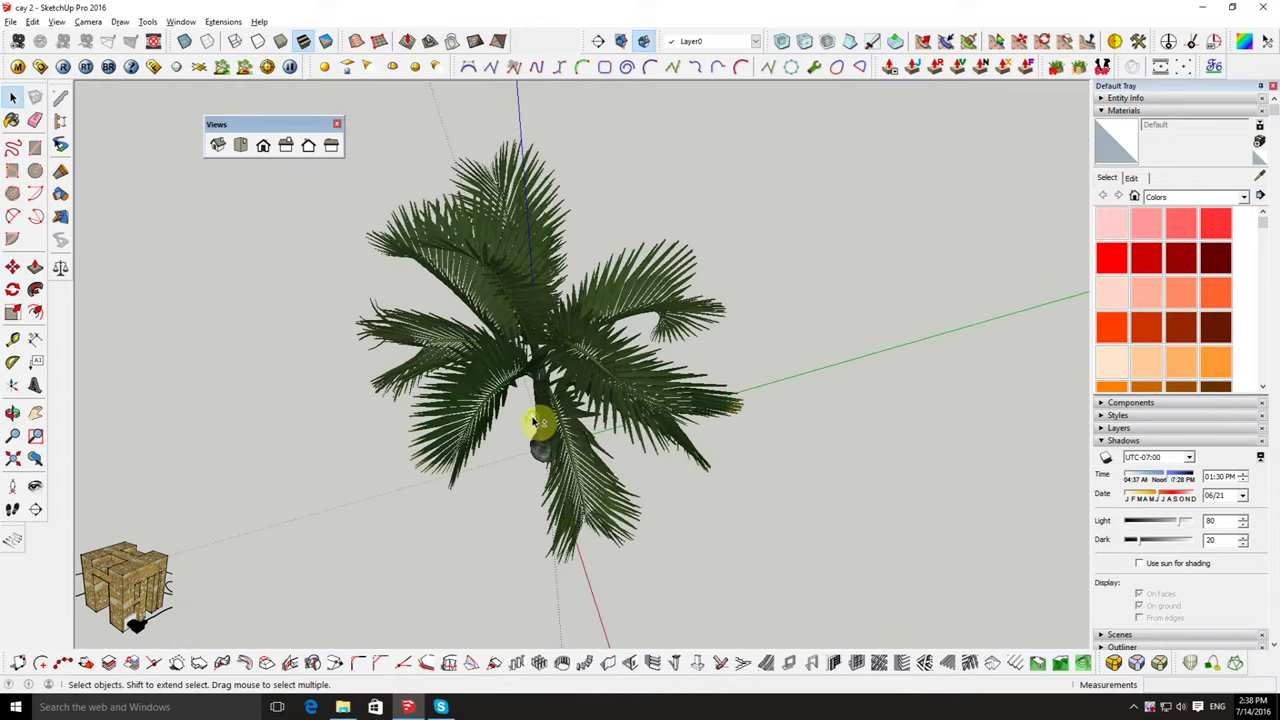
pyautogui.click(60, 67)
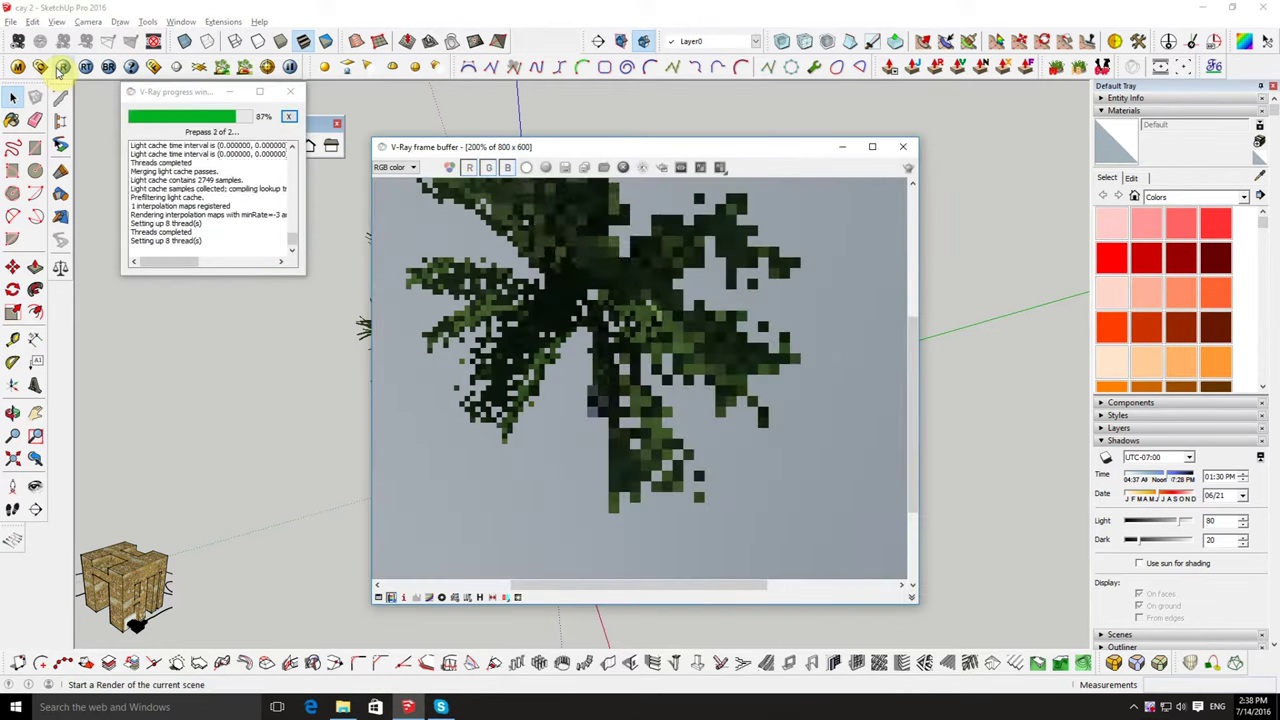
# Step: Close the finished V-Ray frame buffer and progress window
pyautogui.scroll(-2, 624, 295)
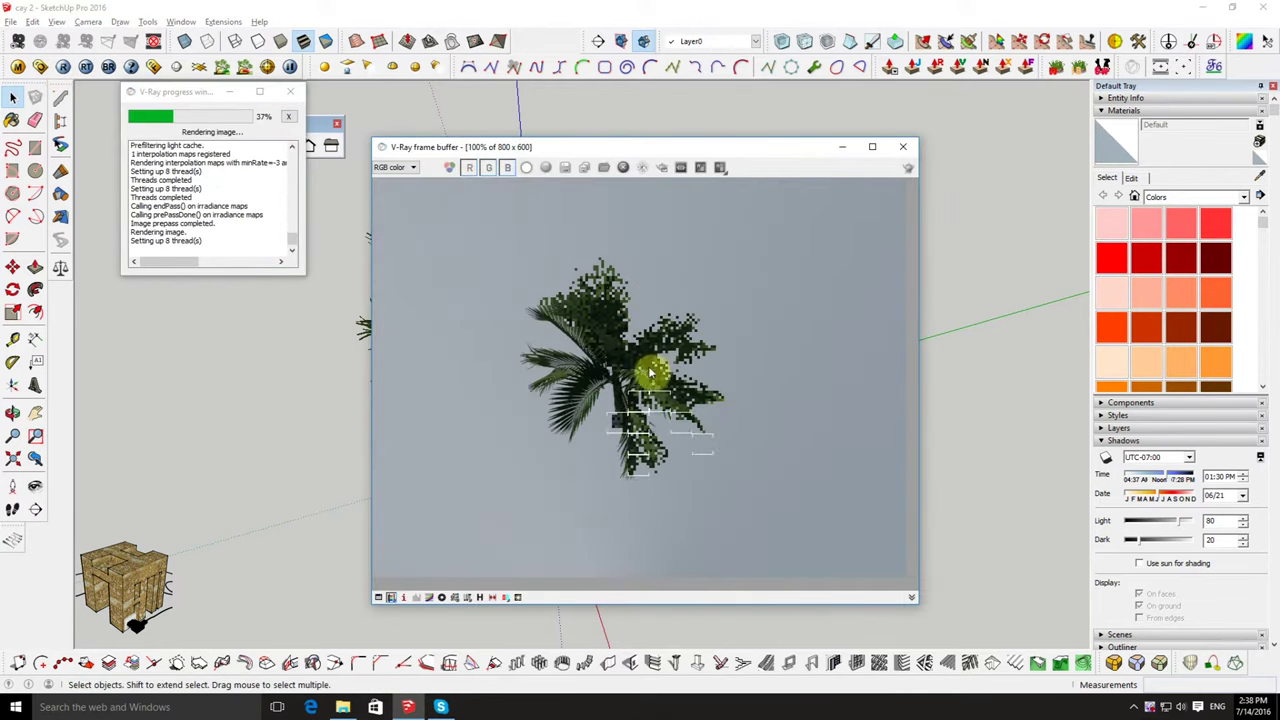
pyautogui.click(906, 148)
pyautogui.click(290, 91)
# Step: Select the palm tree component from a side view
pyautogui.moveTo(407, 230)
pyautogui.mouseDown(button='middle')
pyautogui.moveTo(437, 340)
pyautogui.moveTo(766, 134)
pyautogui.moveTo(777, 106)
pyautogui.moveTo(667, 322)
pyautogui.moveTo(760, 263)
pyautogui.moveTo(586, 243)
pyautogui.mouseUp(button='middle')
pyautogui.click(528, 216)
pyautogui.moveTo(703, 342)
pyautogui.mouseDown(button='middle')
pyautogui.moveTo(466, 409)
pyautogui.moveTo(596, 394)
pyautogui.mouseUp(button='middle')
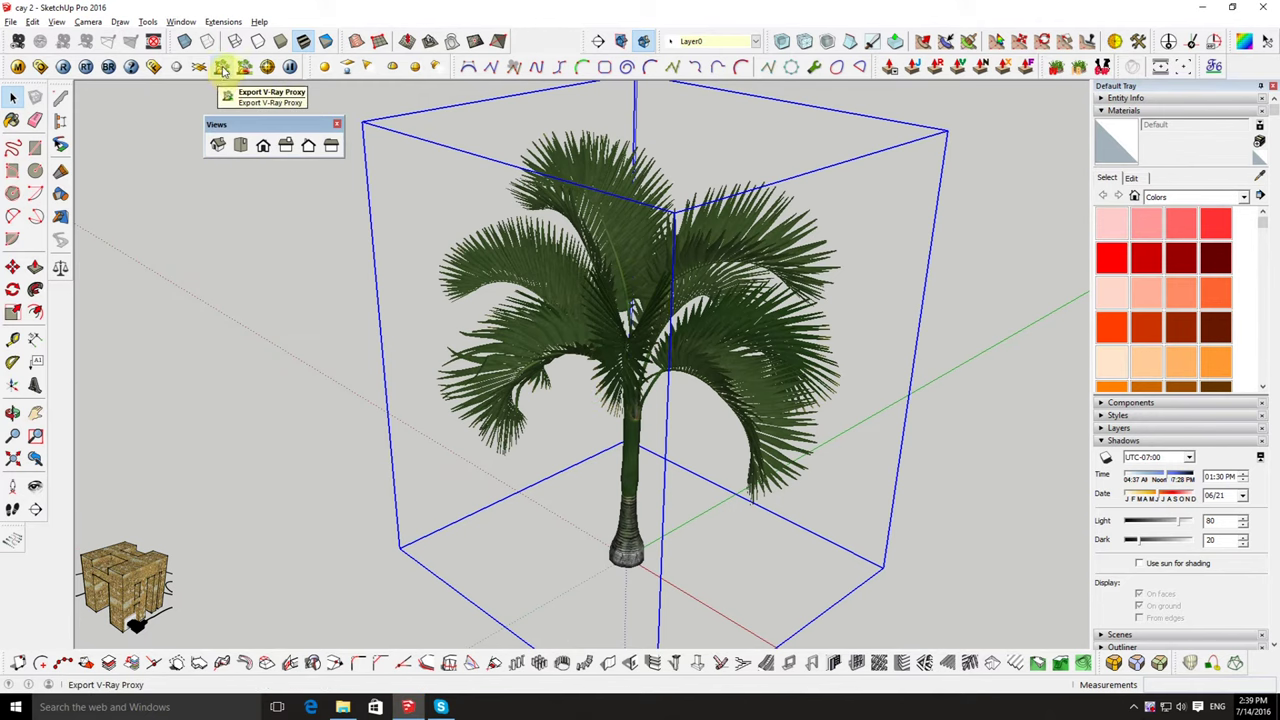
# Step: Export the selected palm as V-Ray proxy 'tree 2' with Automatically create proxies enabled
pyautogui.click(222, 72)
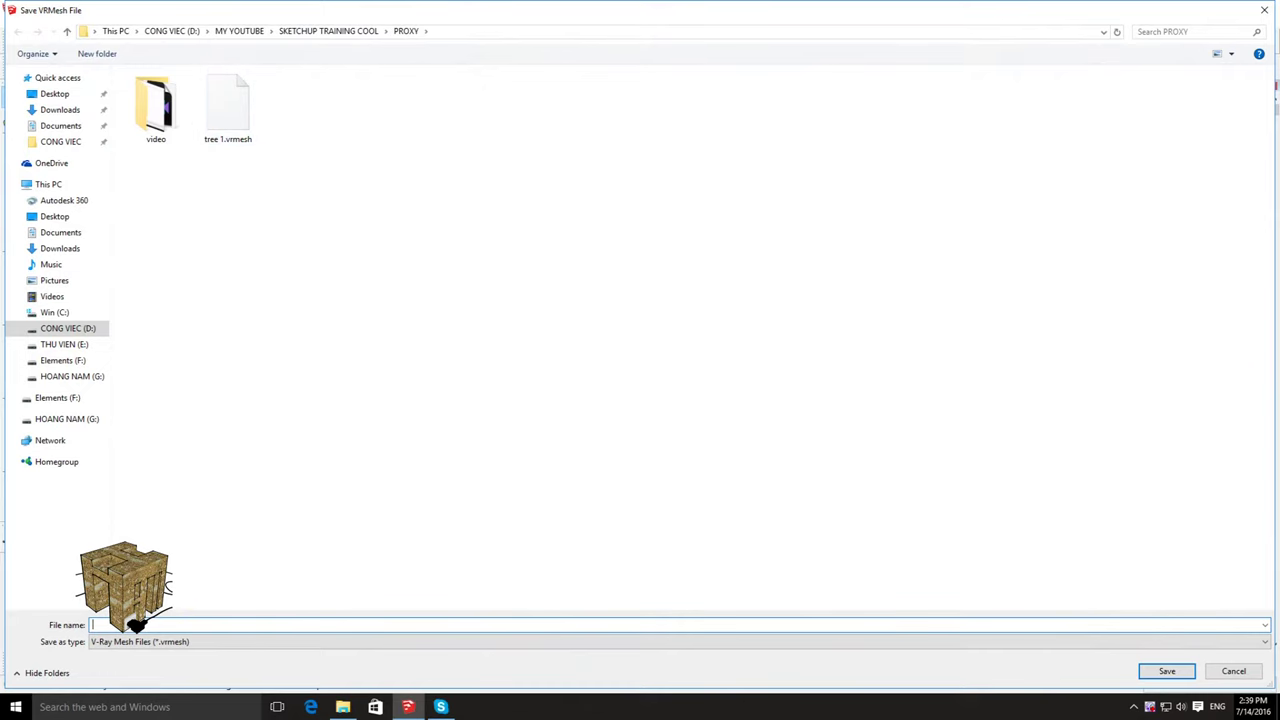
pyautogui.write('tree 2')
pyautogui.press('Return')
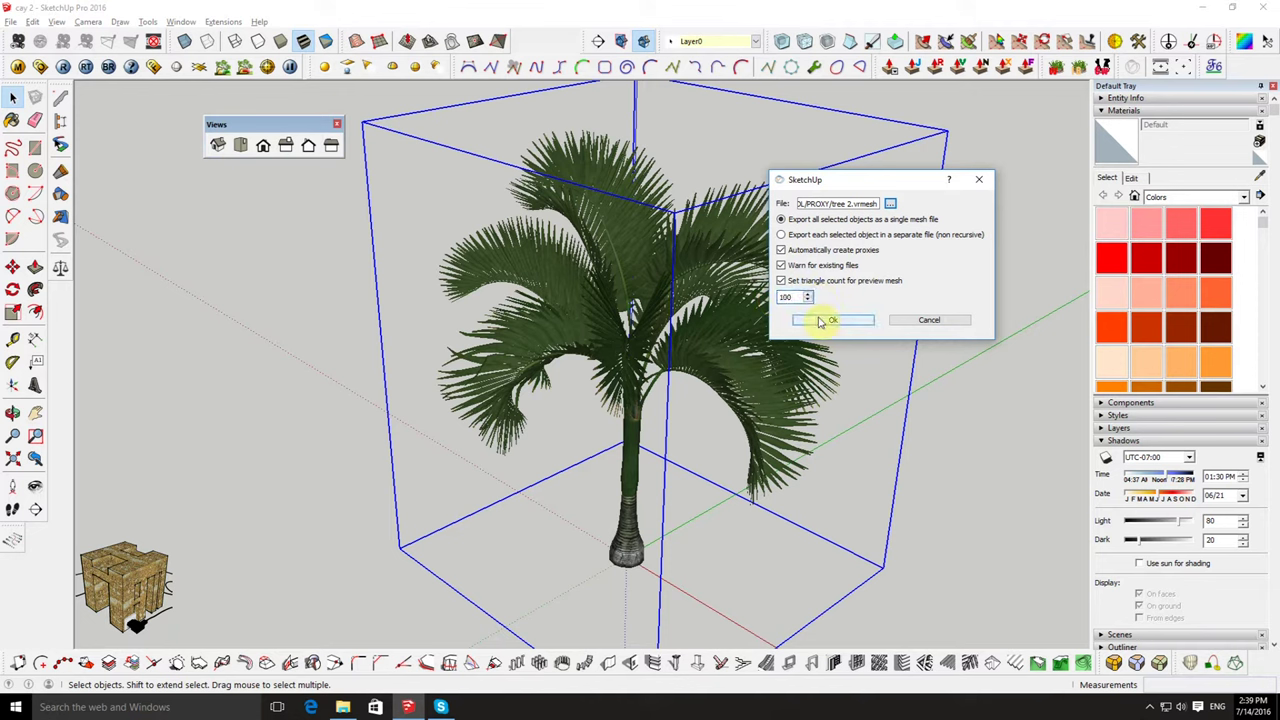
pyautogui.click(829, 320)
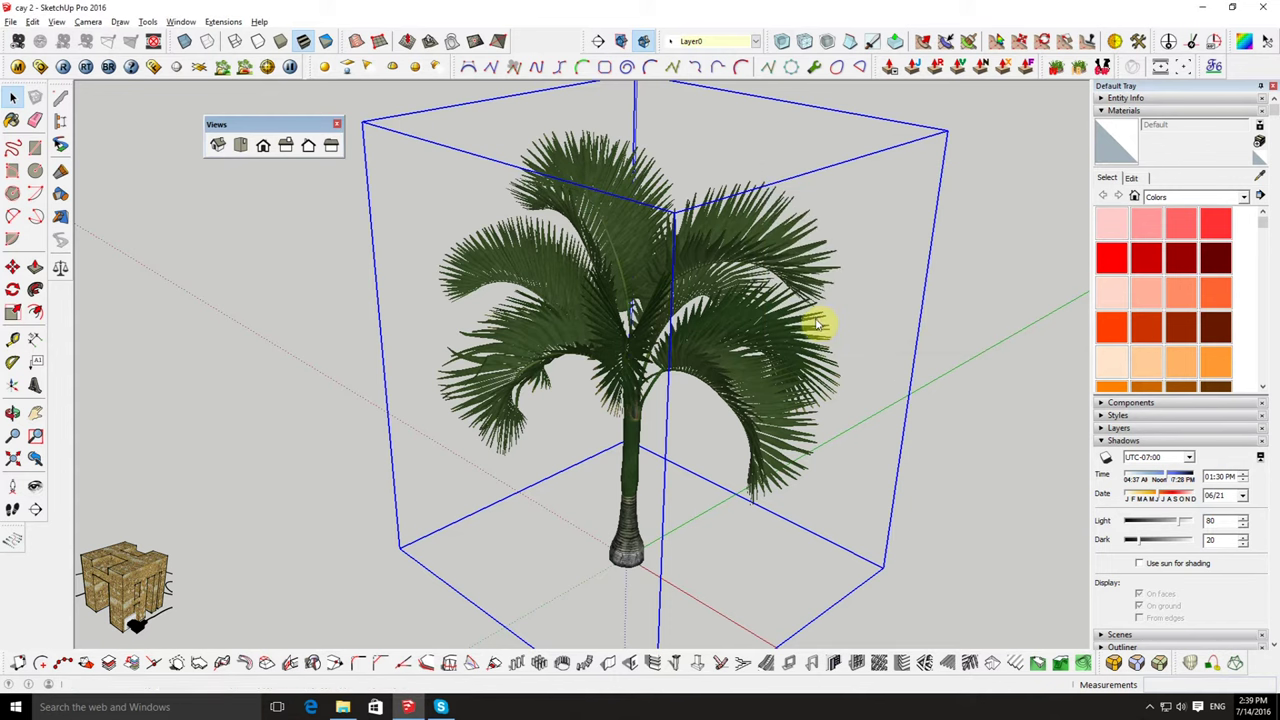
pyautogui.moveTo(816, 323)
pyautogui.mouseDown(button='middle')
pyautogui.moveTo(594, 366)
pyautogui.moveTo(766, 229)
pyautogui.moveTo(723, 271)
pyautogui.moveTo(765, 325)
pyautogui.mouseUp(button='middle')
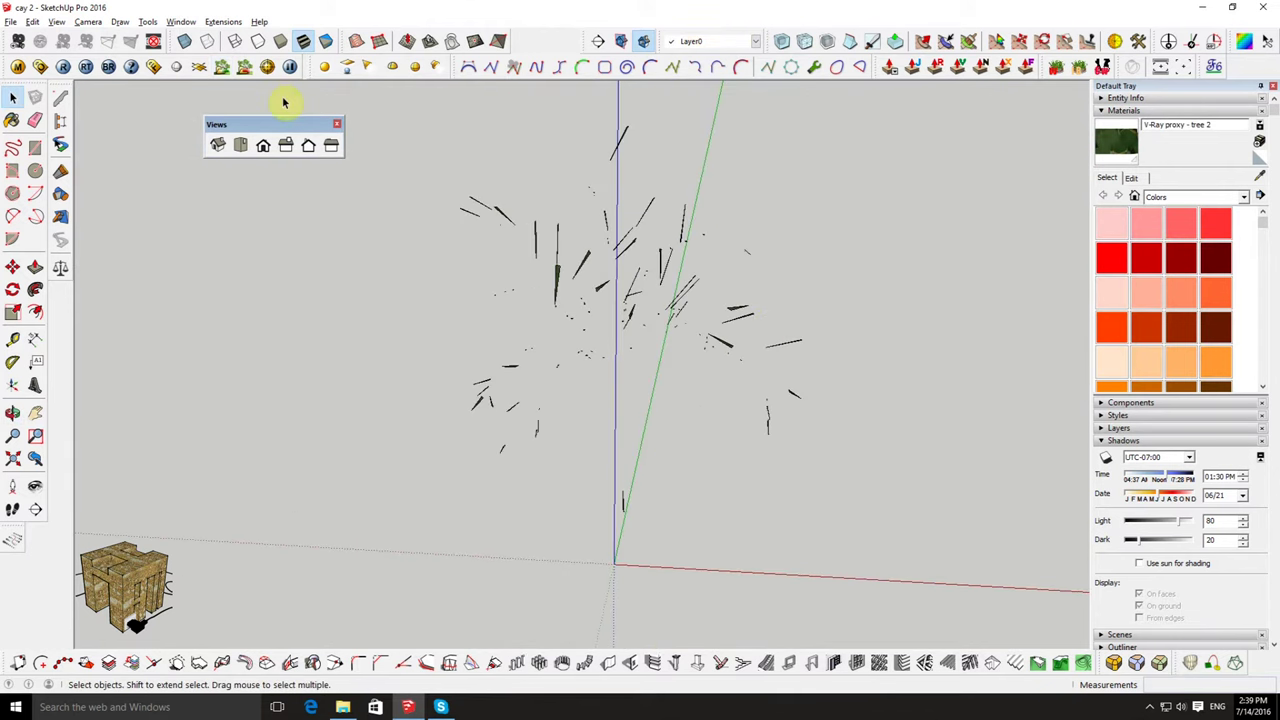
# Step: Review the View > Toolbars list and reposition the floating Views toolbar
pyautogui.moveTo(283, 124); pyautogui.dragTo(266, 117)
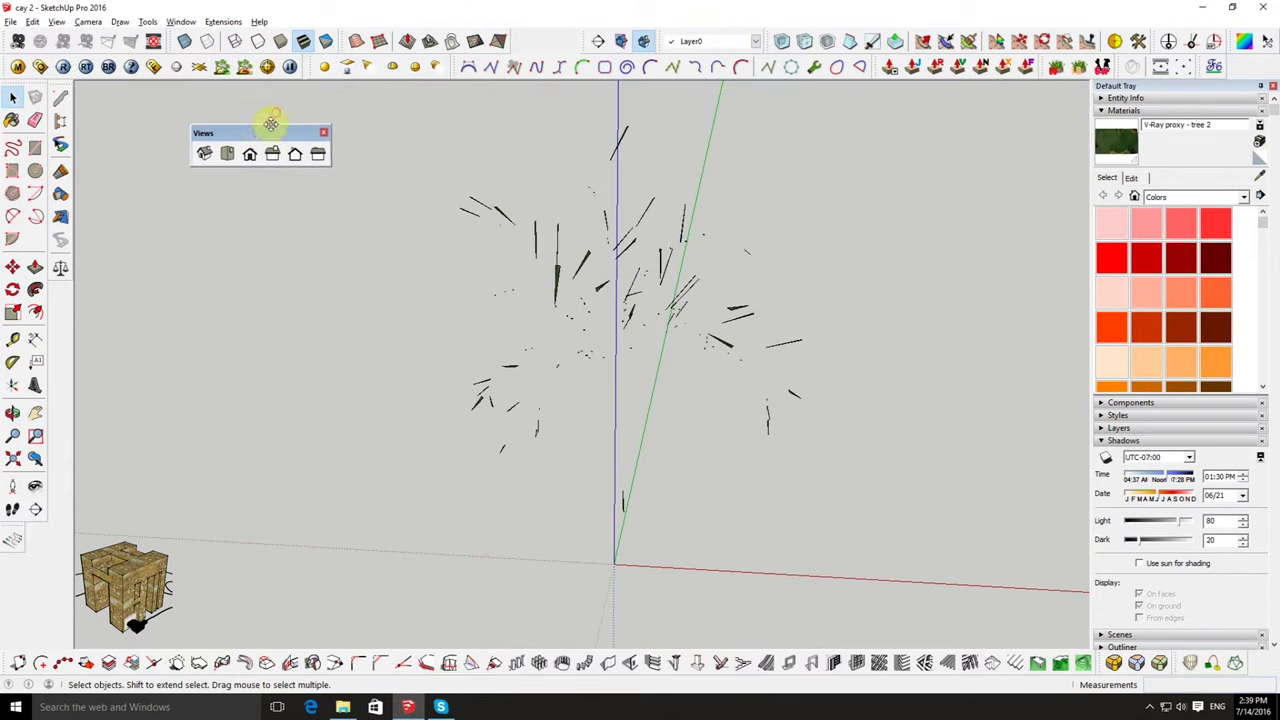
pyautogui.click(56, 21)
pyautogui.click(60, 40)
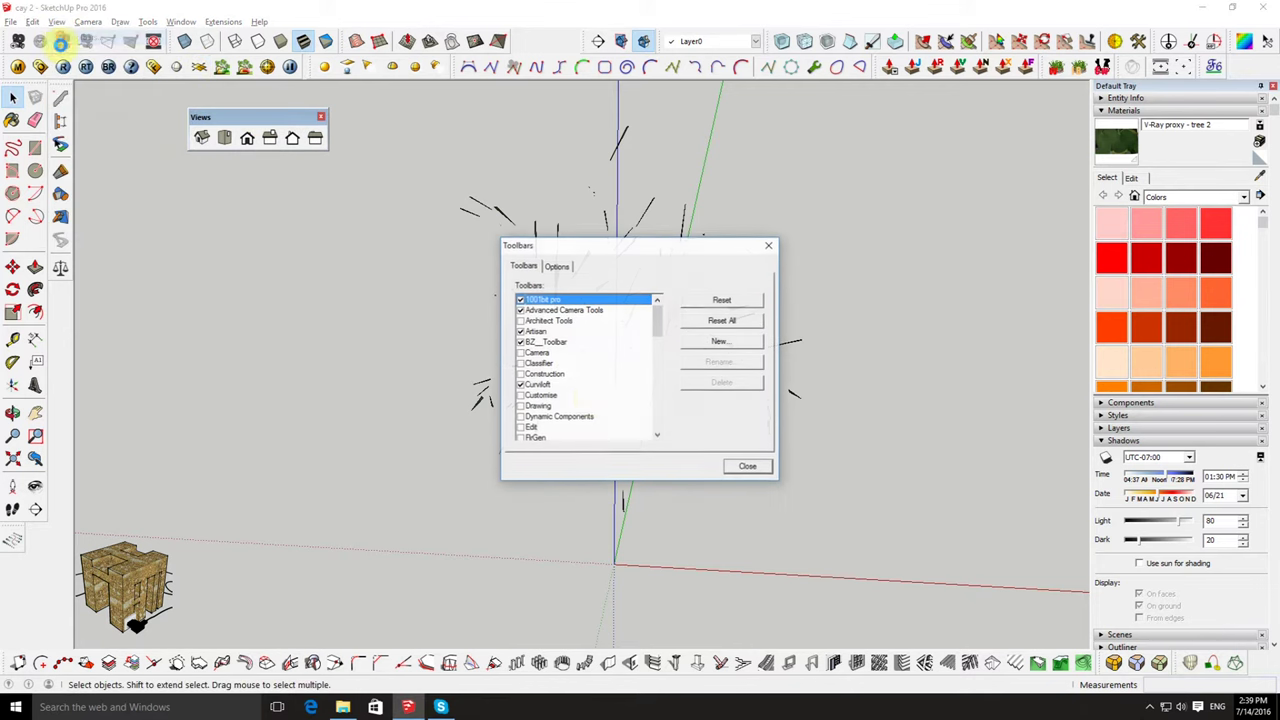
pyautogui.click(570, 377)
pyautogui.moveTo(657, 323); pyautogui.dragTo(657, 426)
pyautogui.click(545, 407)
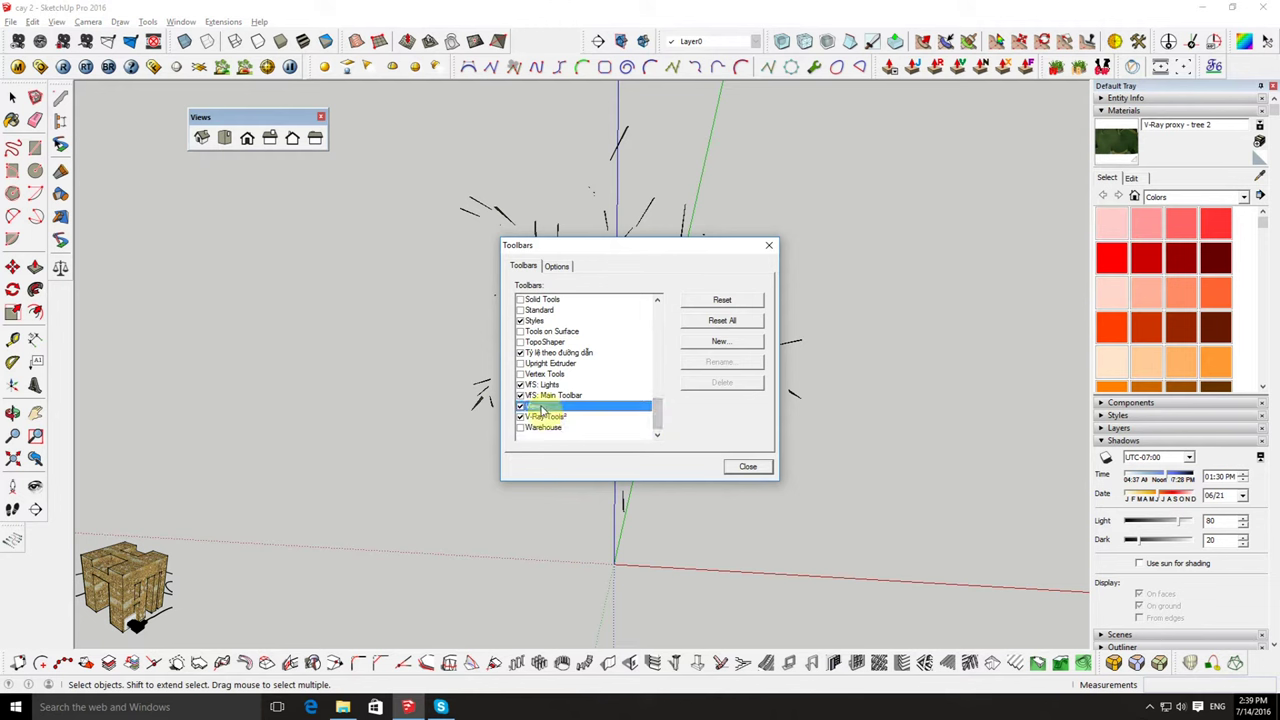
pyautogui.click(746, 467)
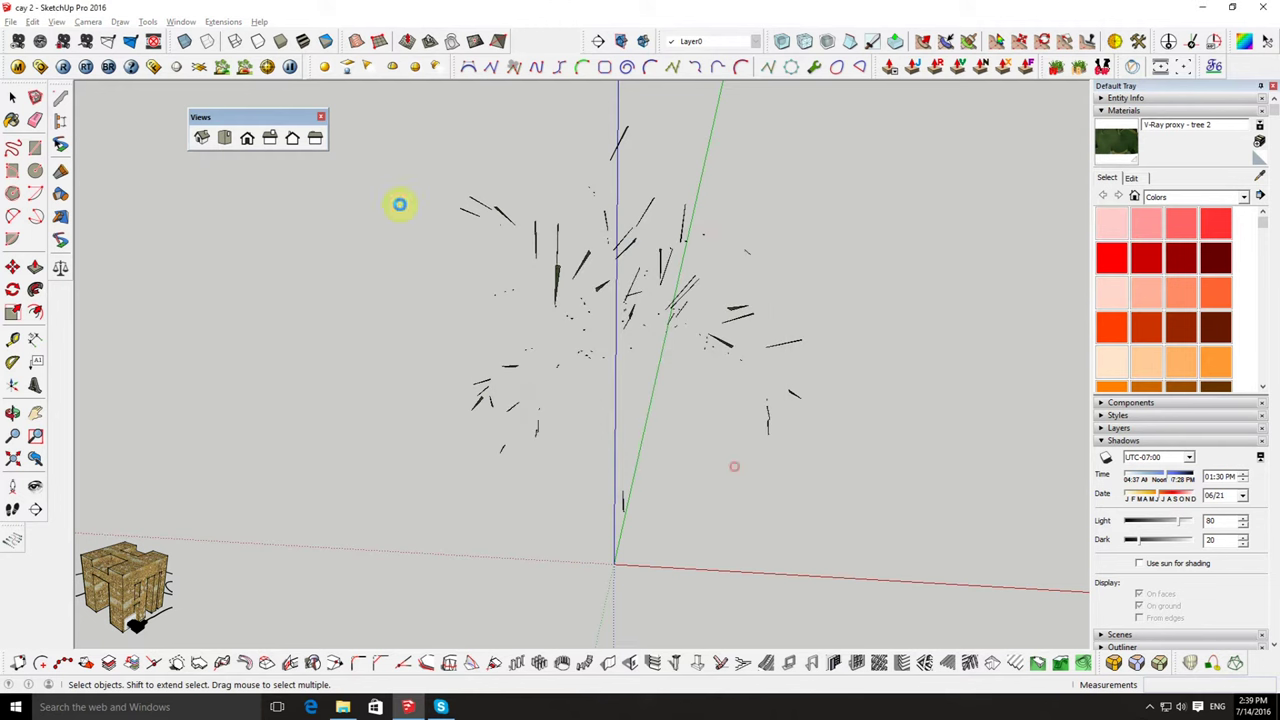
pyautogui.moveTo(230, 117); pyautogui.dragTo(242, 139)
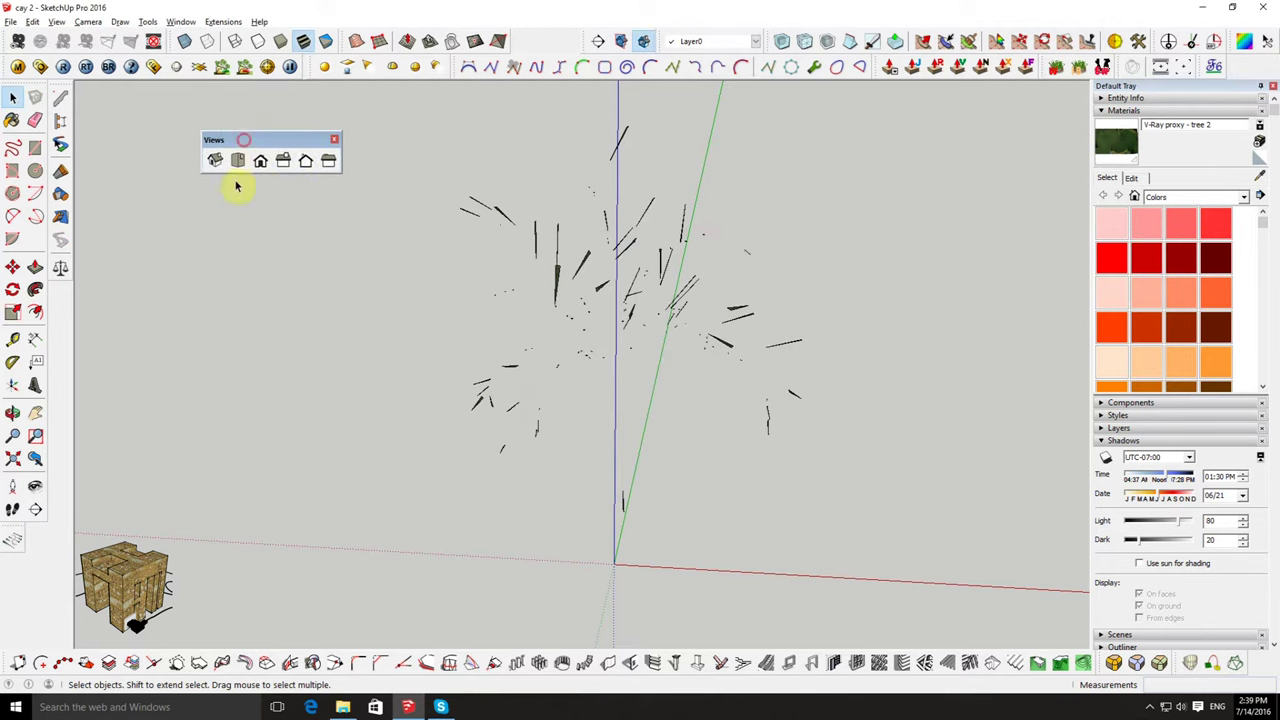
pyautogui.click(88, 22)
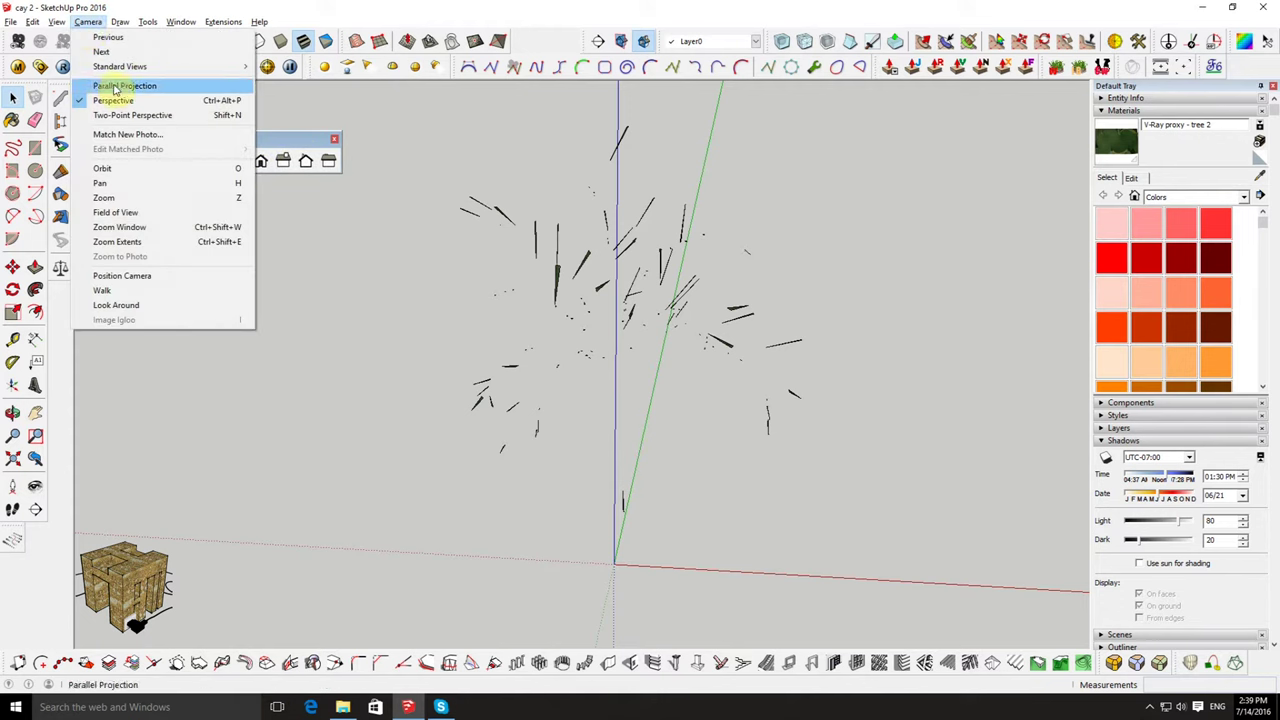
# Step: Switch to Parallel Projection and frame the palm proxy centred in the Front view
pyautogui.click(181, 87)
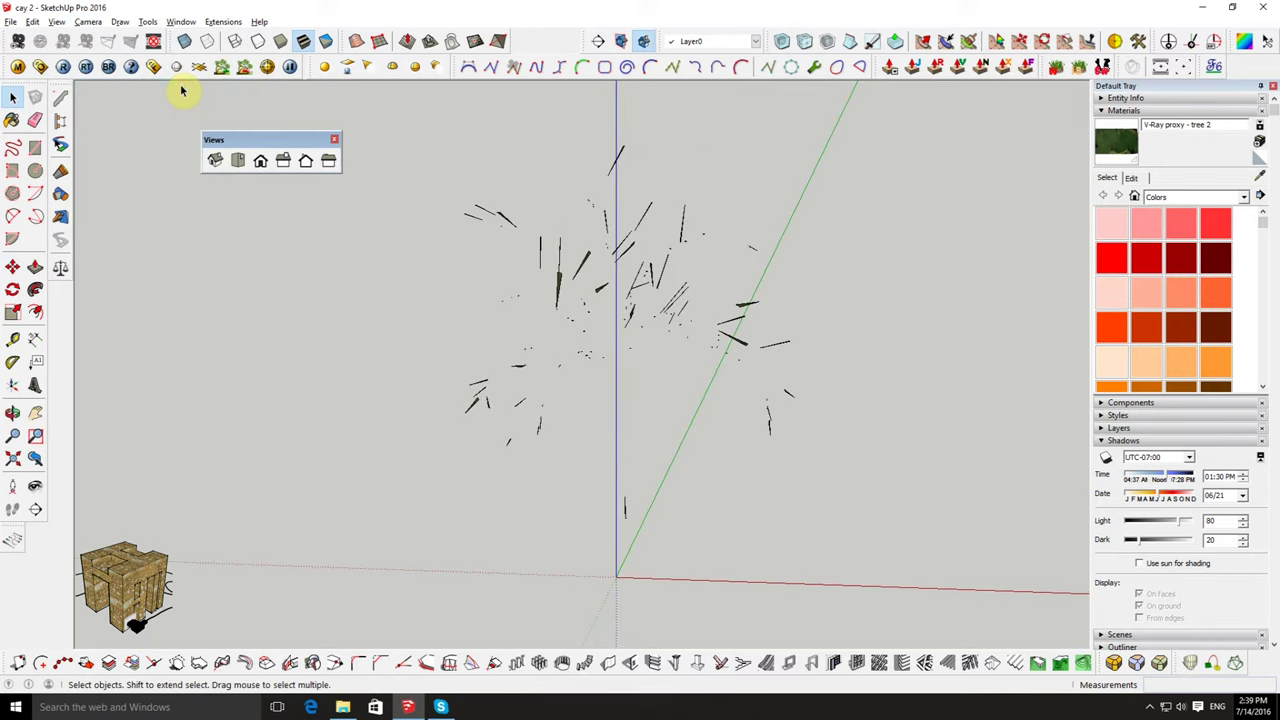
pyautogui.click(245, 163)
pyautogui.click(258, 163)
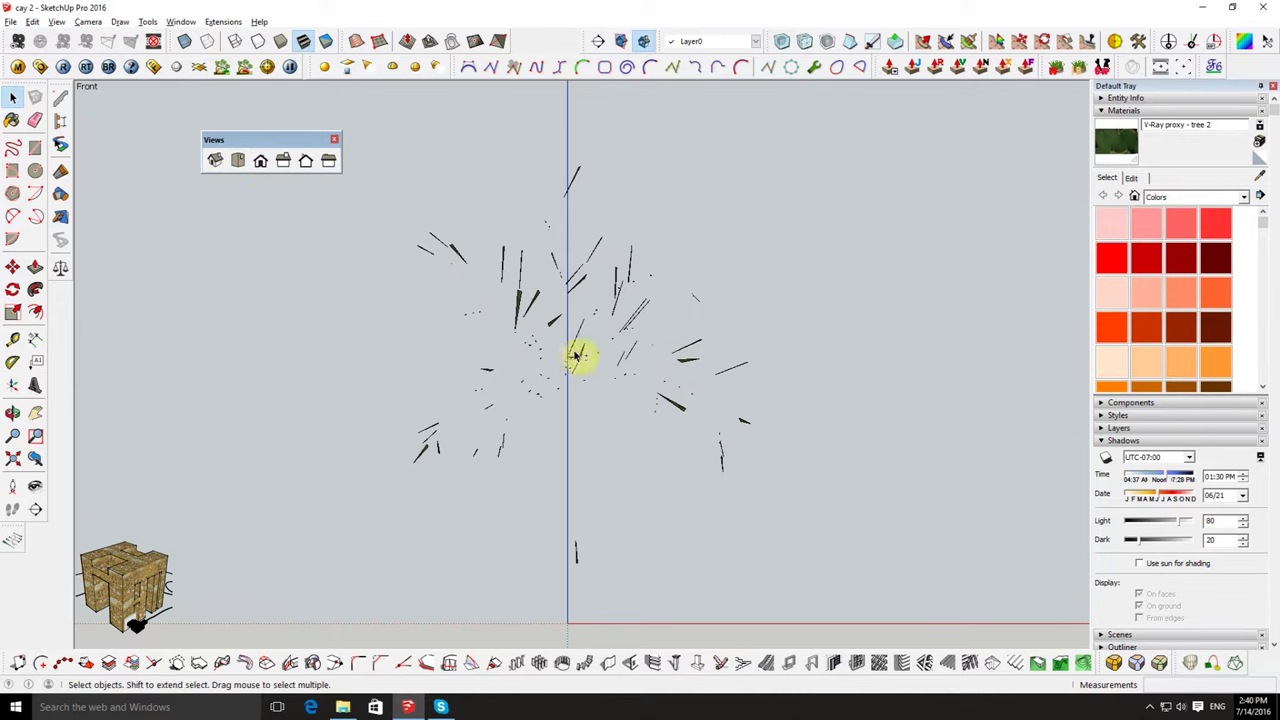
pyautogui.keyDown('shift'); pyautogui.moveTo(575, 355); pyautogui.dragTo(588, 349, button='middle'); pyautogui.keyUp('shift')
pyautogui.scroll(1, 580, 350)
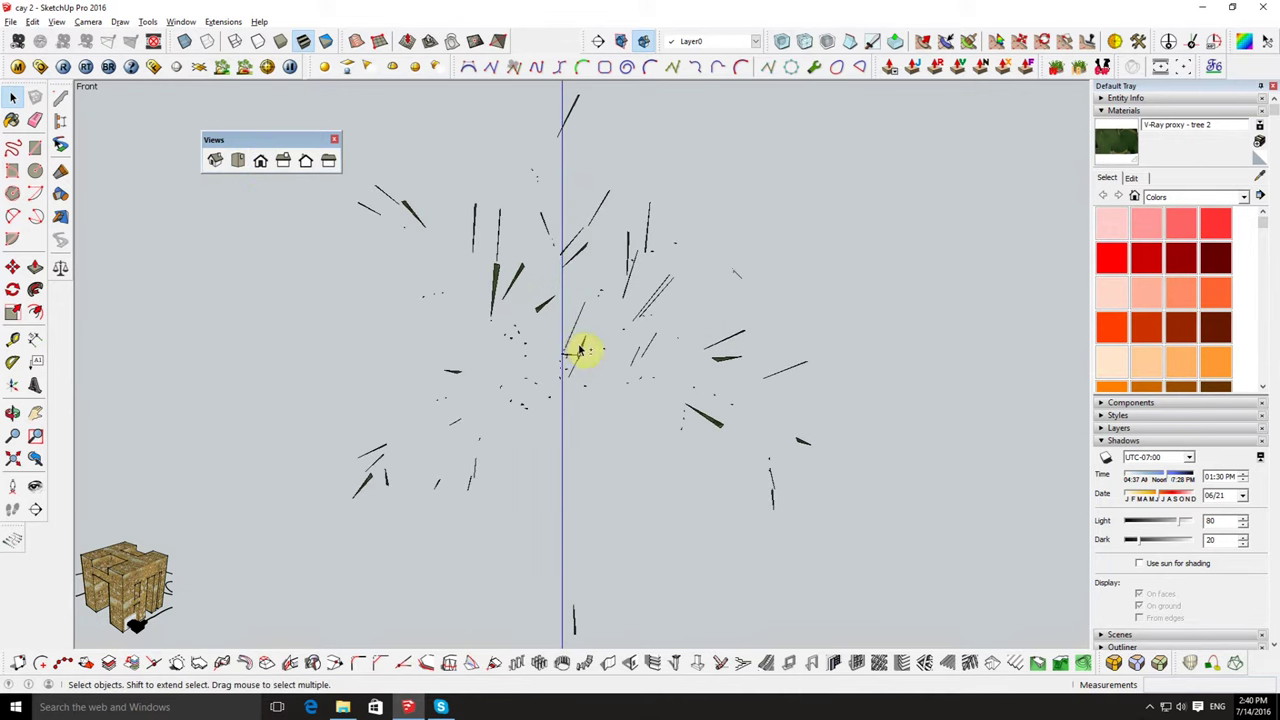
pyautogui.scroll(-1, 580, 350)
pyautogui.scroll(-1, 581, 350)
pyautogui.moveTo(583, 349); pyautogui.dragTo(587, 341, button='middle')
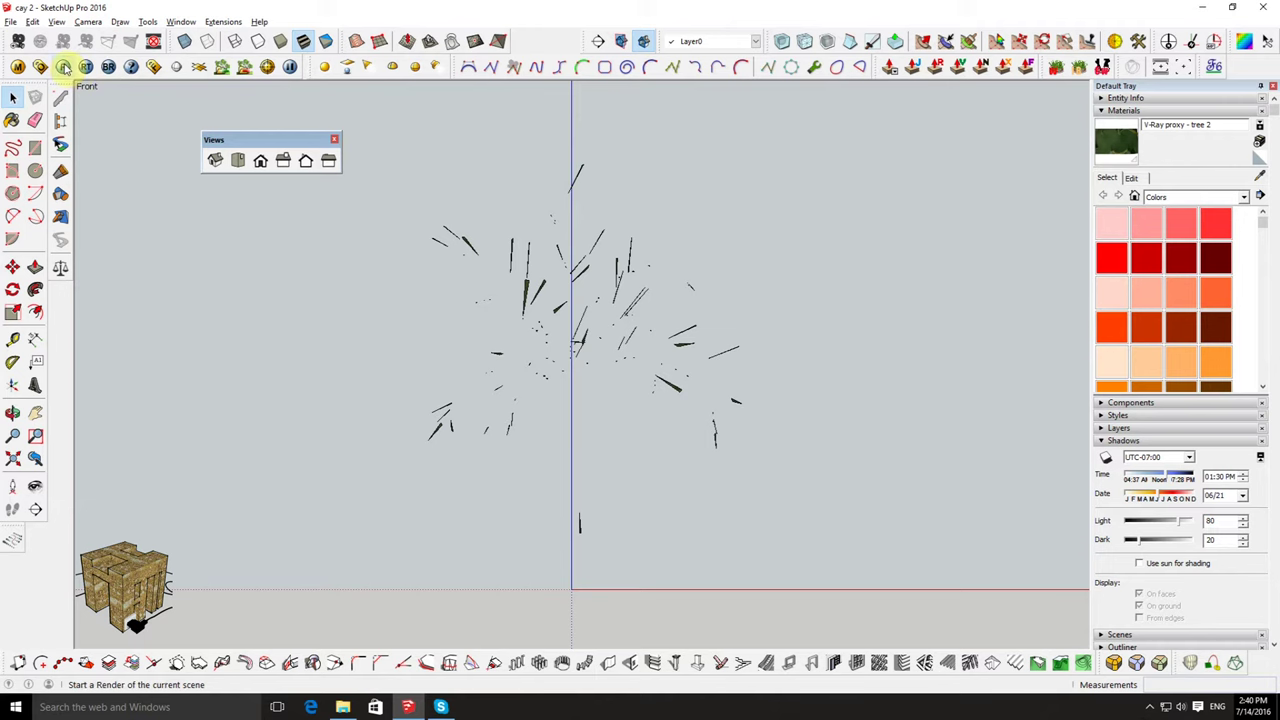
# Step: Render the front view in V-Ray and save the image to the Desktop as PNG 'tree'
pyautogui.click(64, 66)
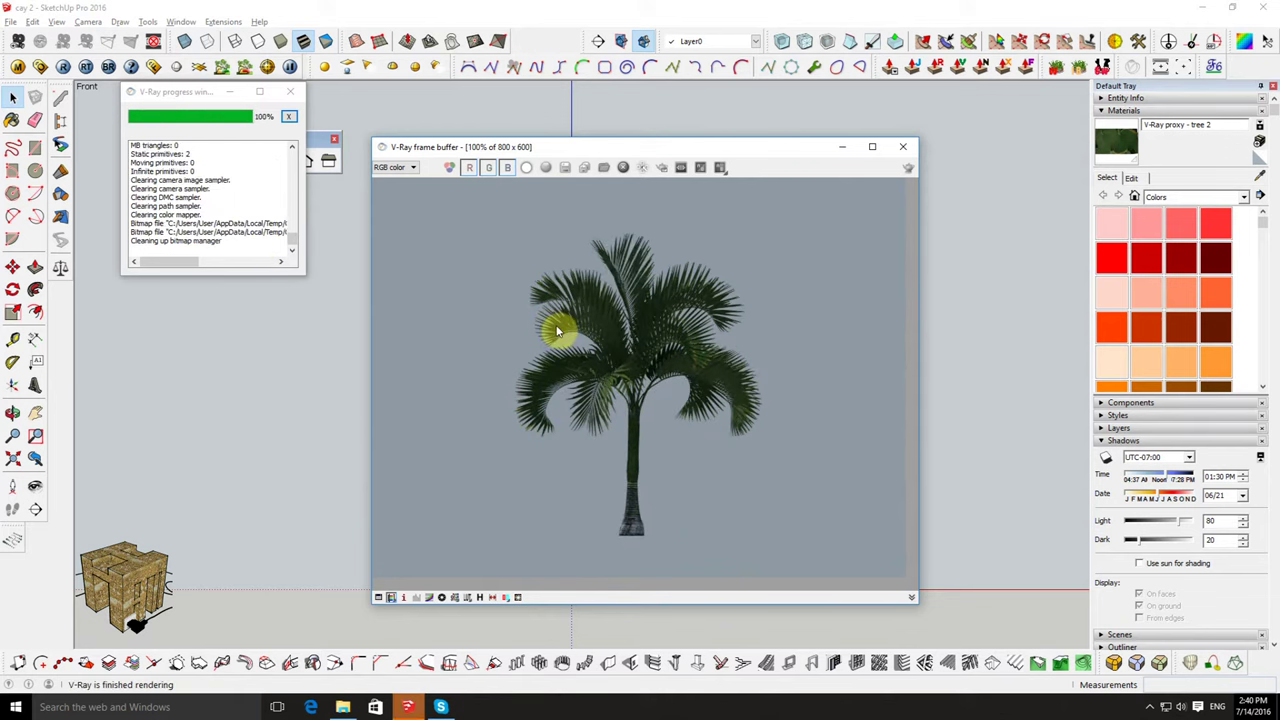
pyautogui.click(566, 170)
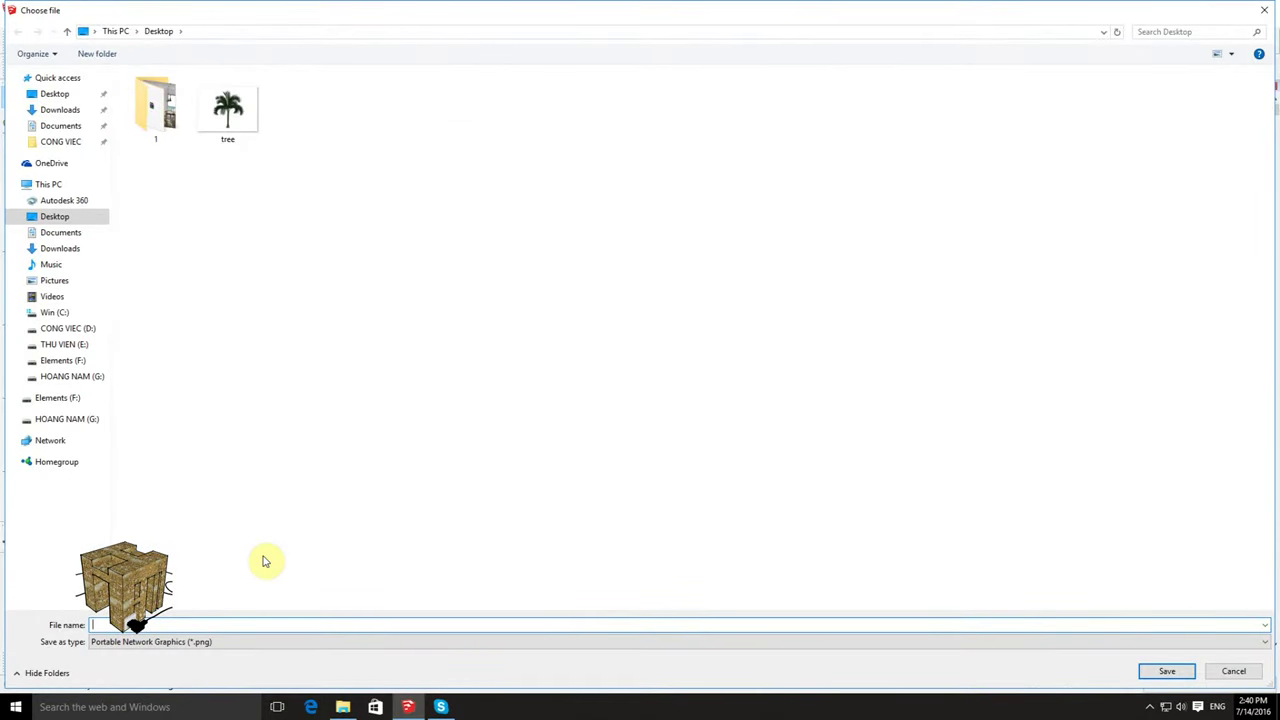
pyautogui.write('tree.')
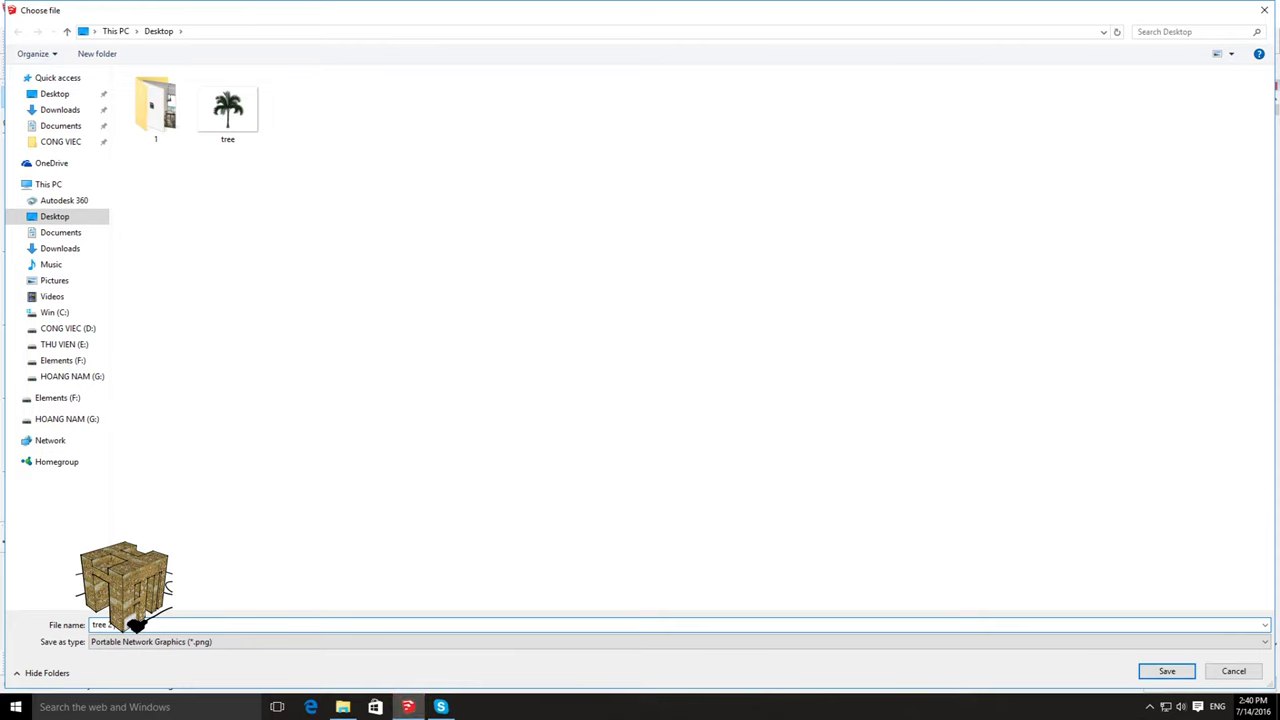
pyautogui.press('Return')
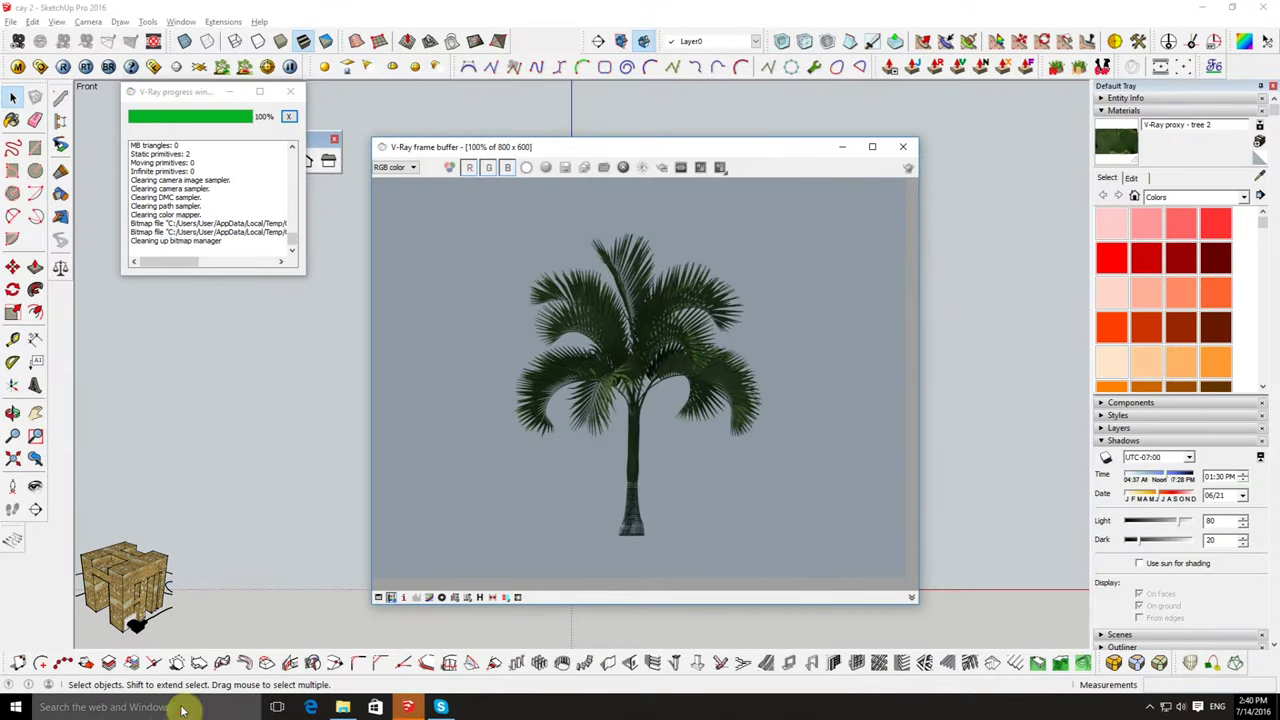
pyautogui.click(186, 707)
# Step: Launch Adobe Photoshop CC 2015 via Windows search and open the Desktop folder
pyautogui.write('photo')
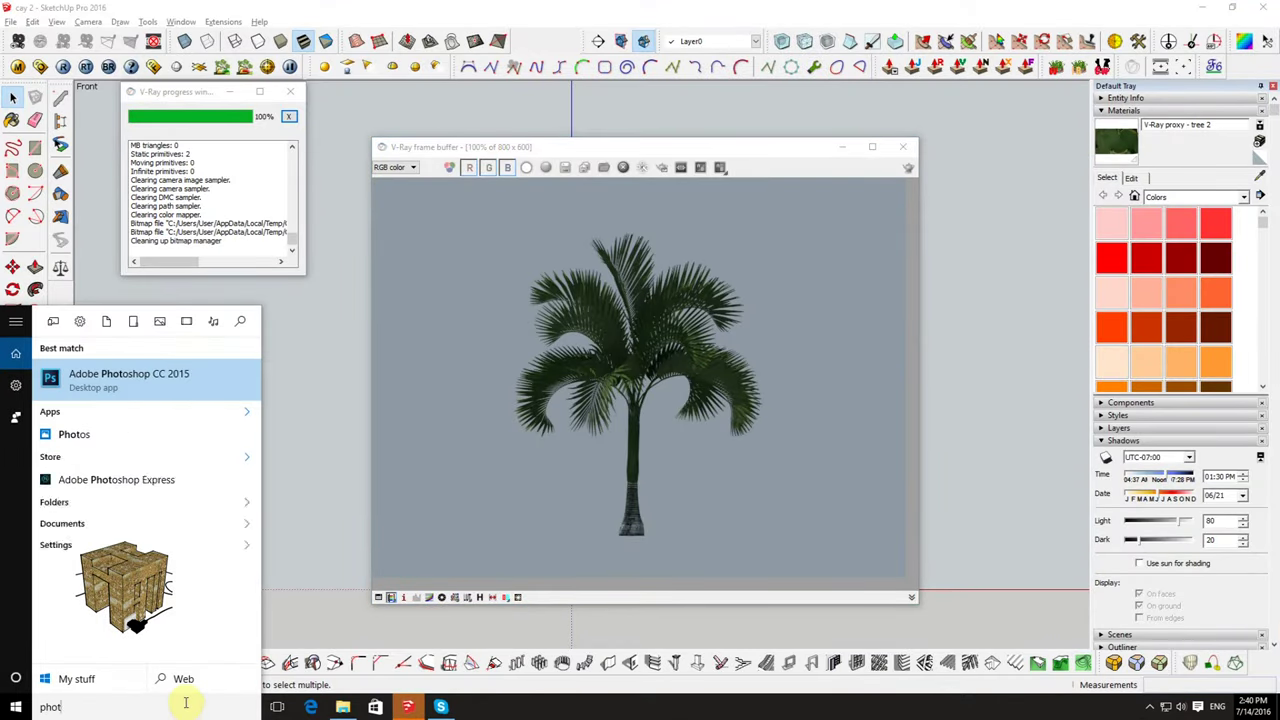
pyautogui.press('Return')
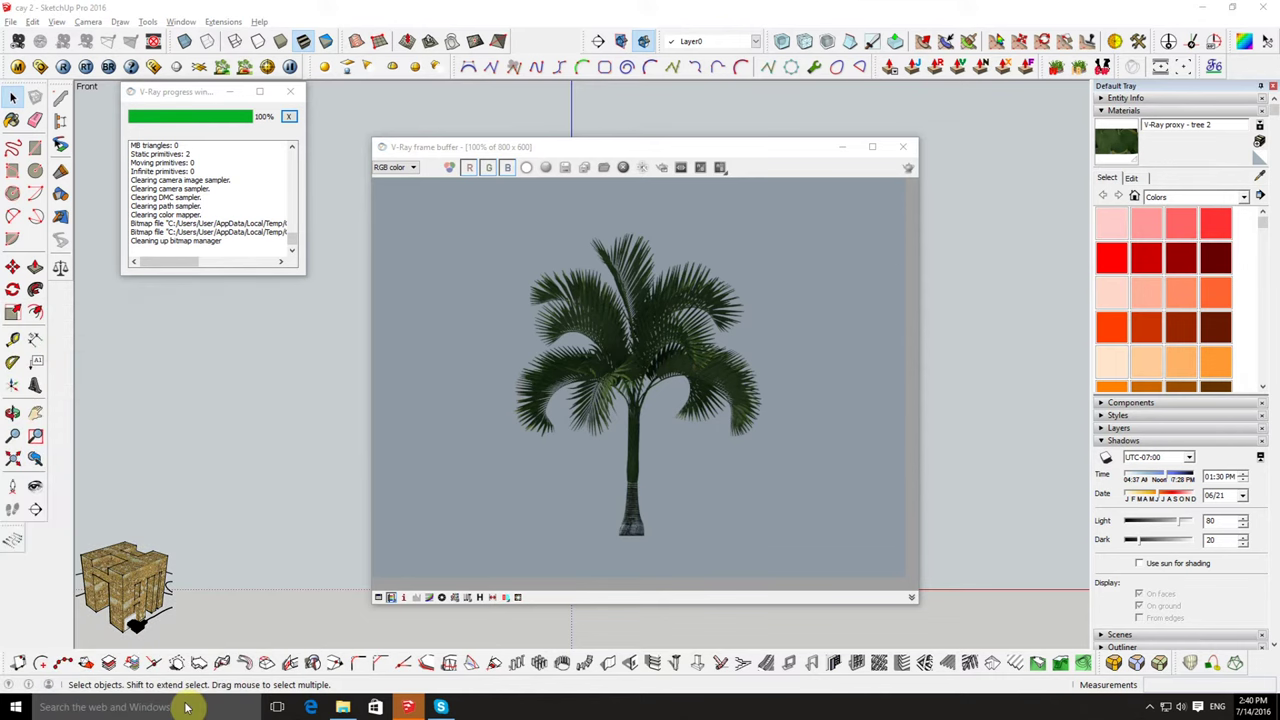
pyautogui.click(343, 707)
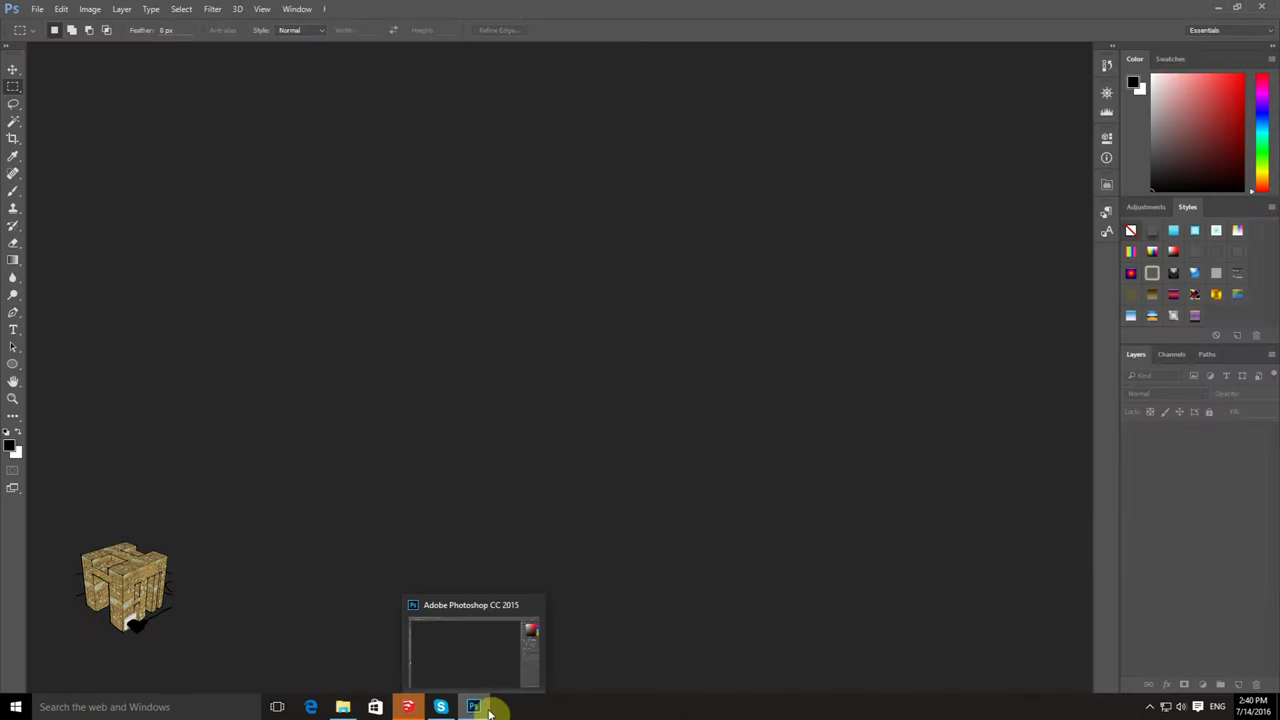
# Step: Close the finished V-Ray render and progress windows in SketchUp
pyautogui.click(407, 707)
pyautogui.click(903, 146)
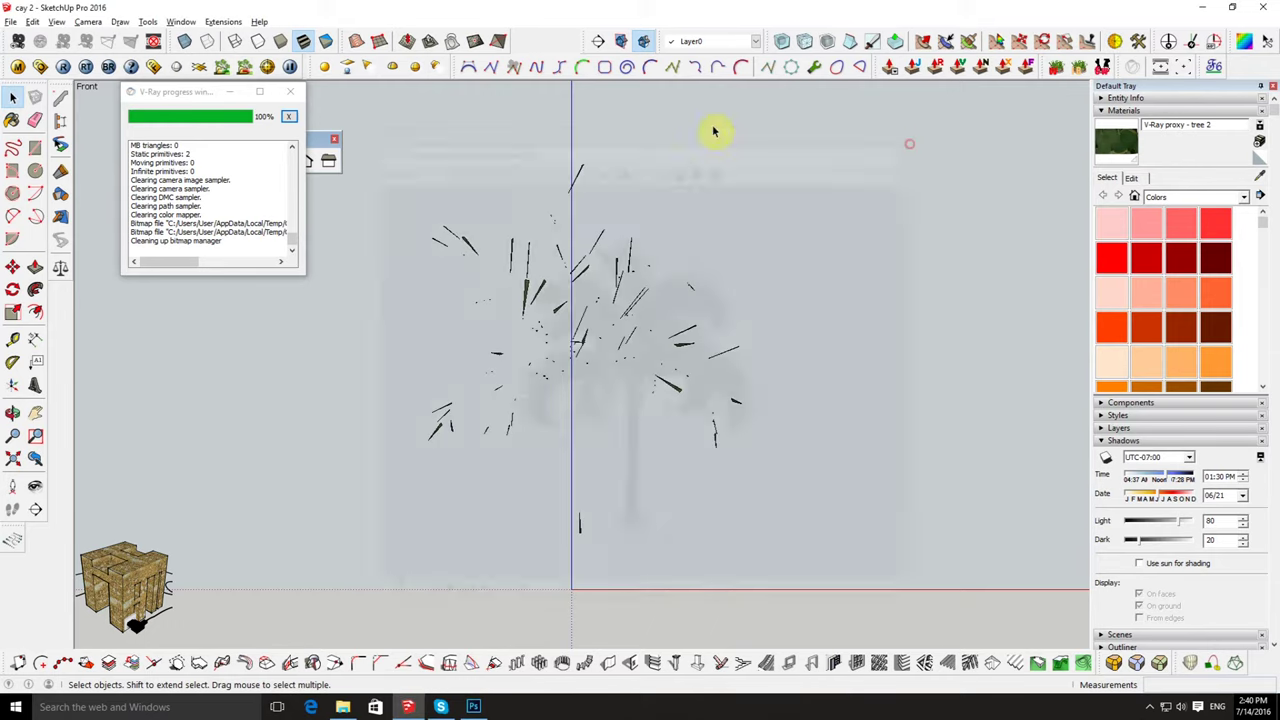
pyautogui.click(290, 91)
# Step: Drag tree 2 from the Desktop folder into Photoshop to open it
pyautogui.click(345, 695)
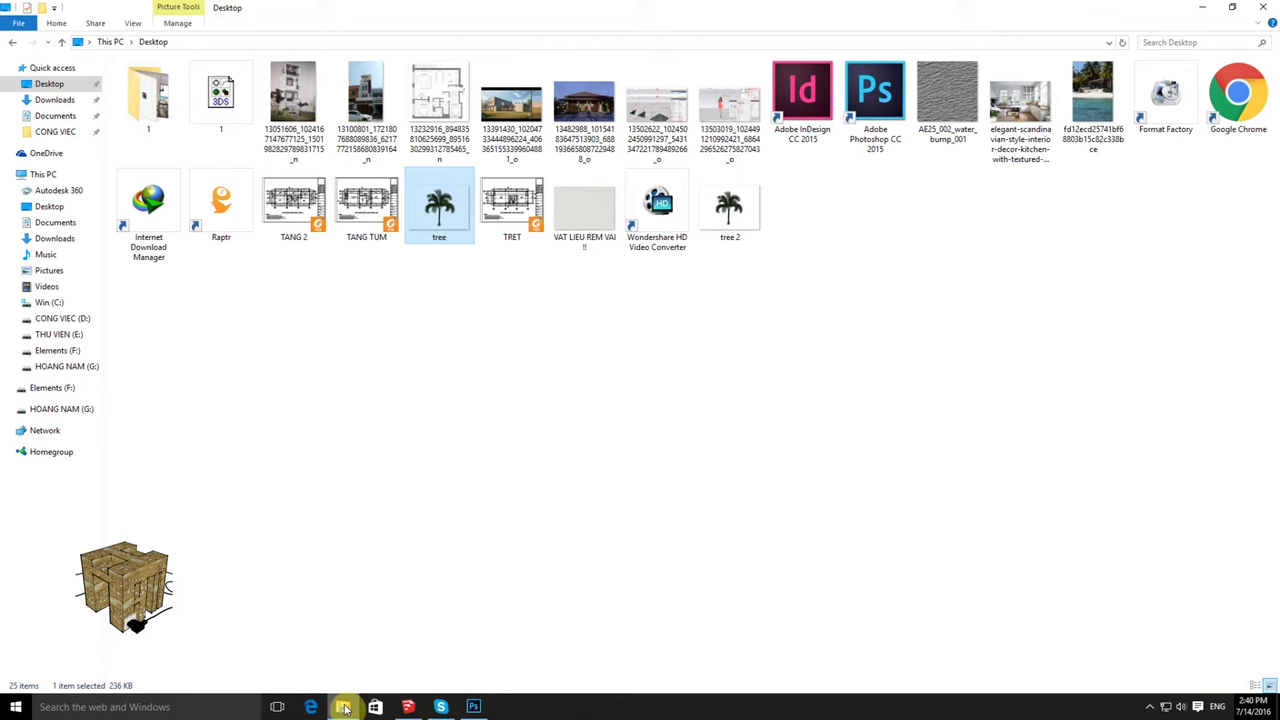
pyautogui.click(716, 233)
pyautogui.moveTo(730, 247); pyautogui.dragTo(474, 690)
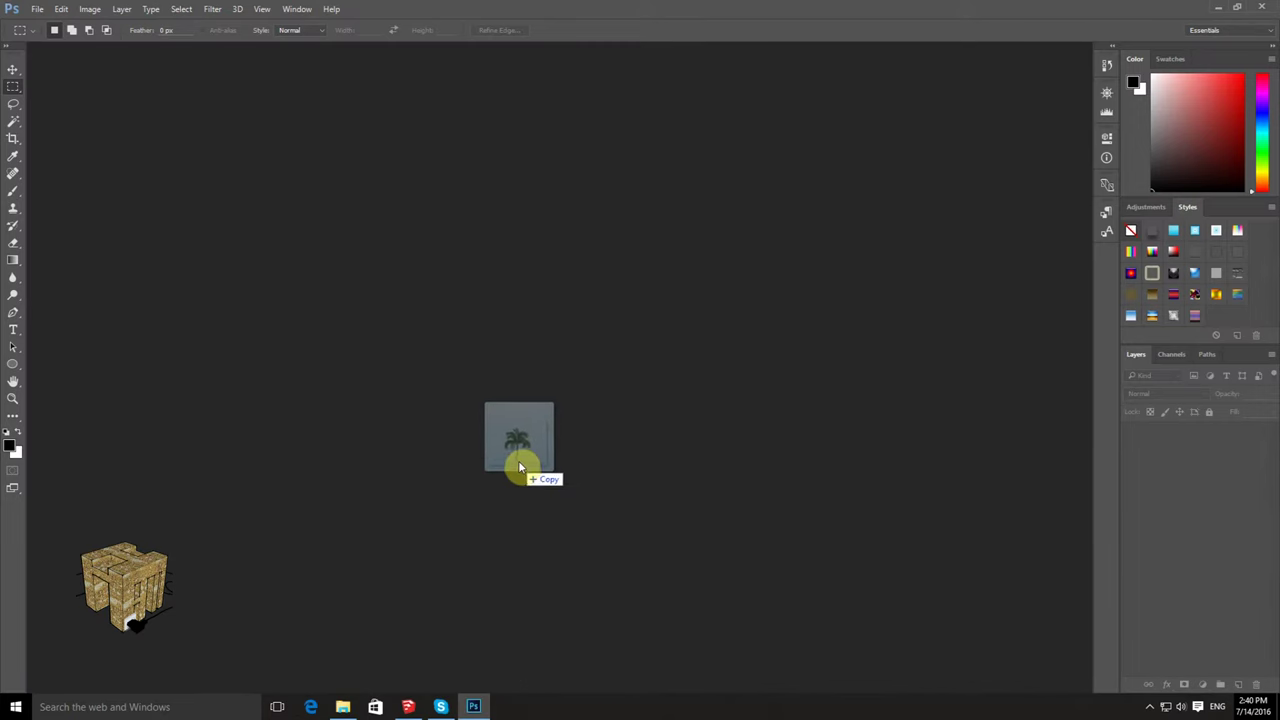
pyautogui.moveTo(474, 690); pyautogui.dragTo(520, 466)
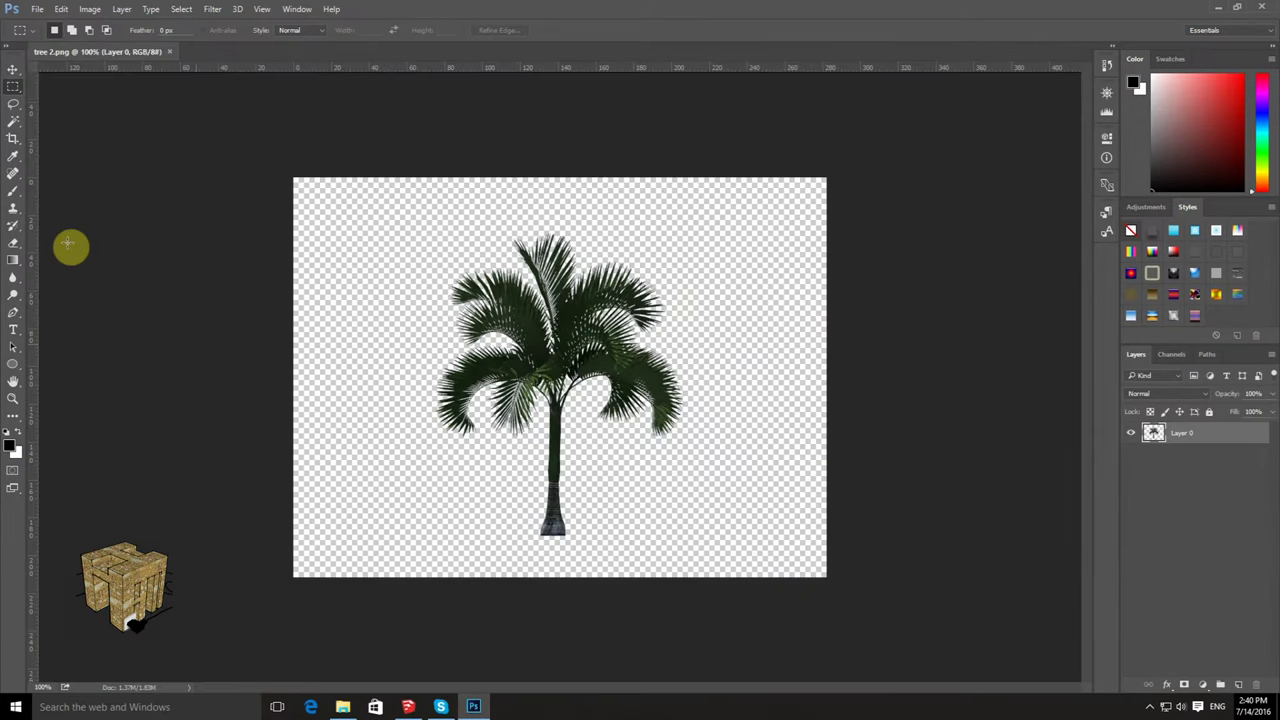
# Step: Crop tree 2 tightly around the palm on all four sides and save it
pyautogui.click(13, 137)
pyautogui.click(88, 145)
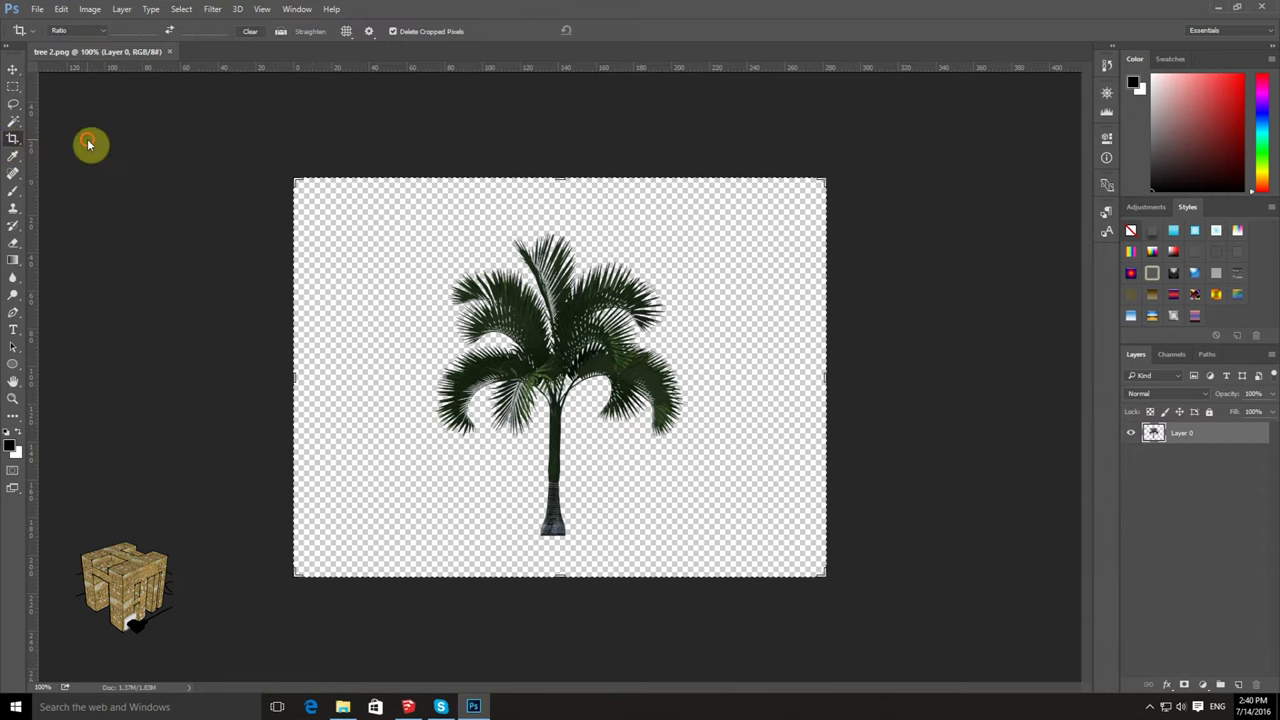
pyautogui.moveTo(291, 375); pyautogui.dragTo(396, 381)
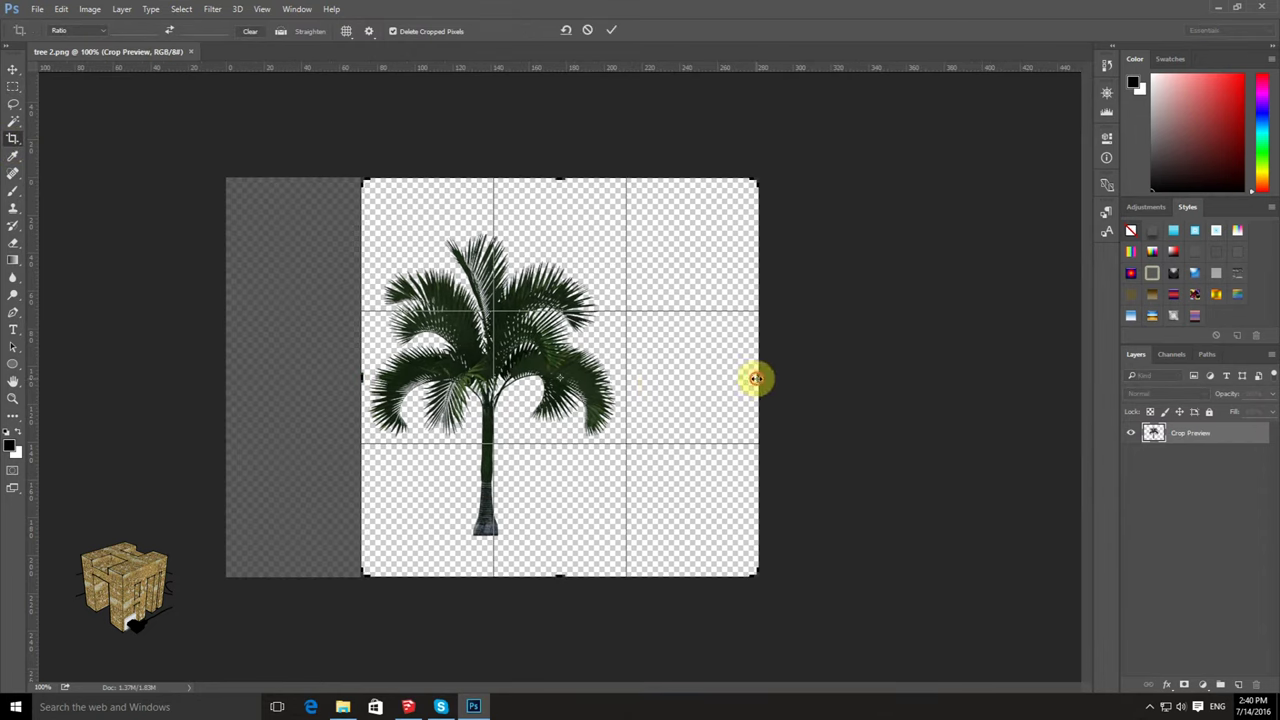
pyautogui.moveTo(756, 378); pyautogui.dragTo(688, 373)
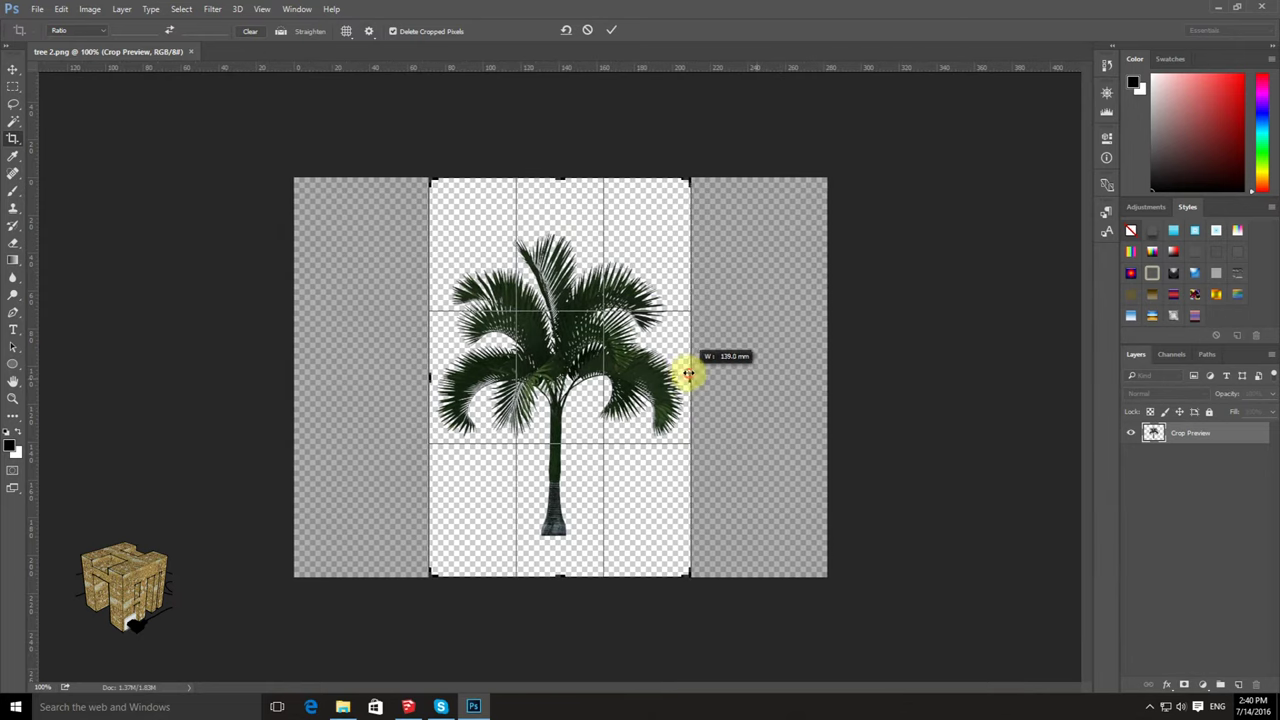
pyautogui.moveTo(565, 182); pyautogui.dragTo(564, 205)
pyautogui.moveTo(558, 548); pyautogui.dragTo(567, 532)
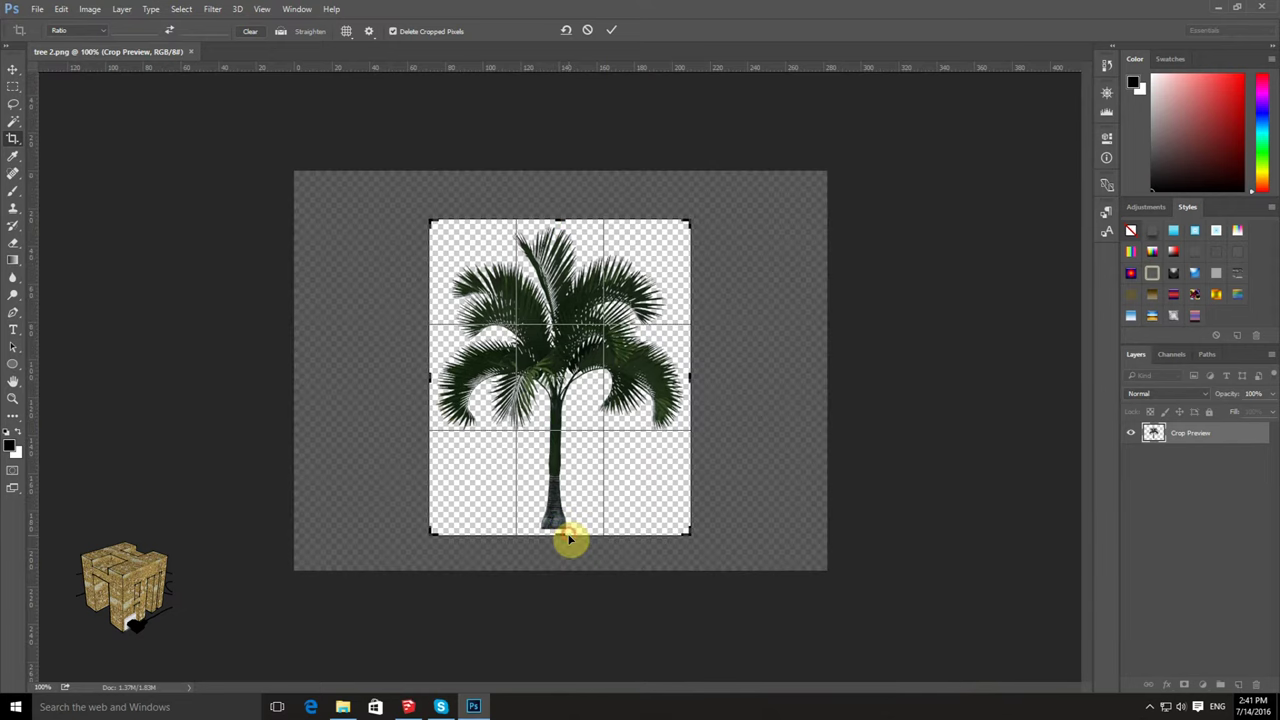
pyautogui.press('Return')
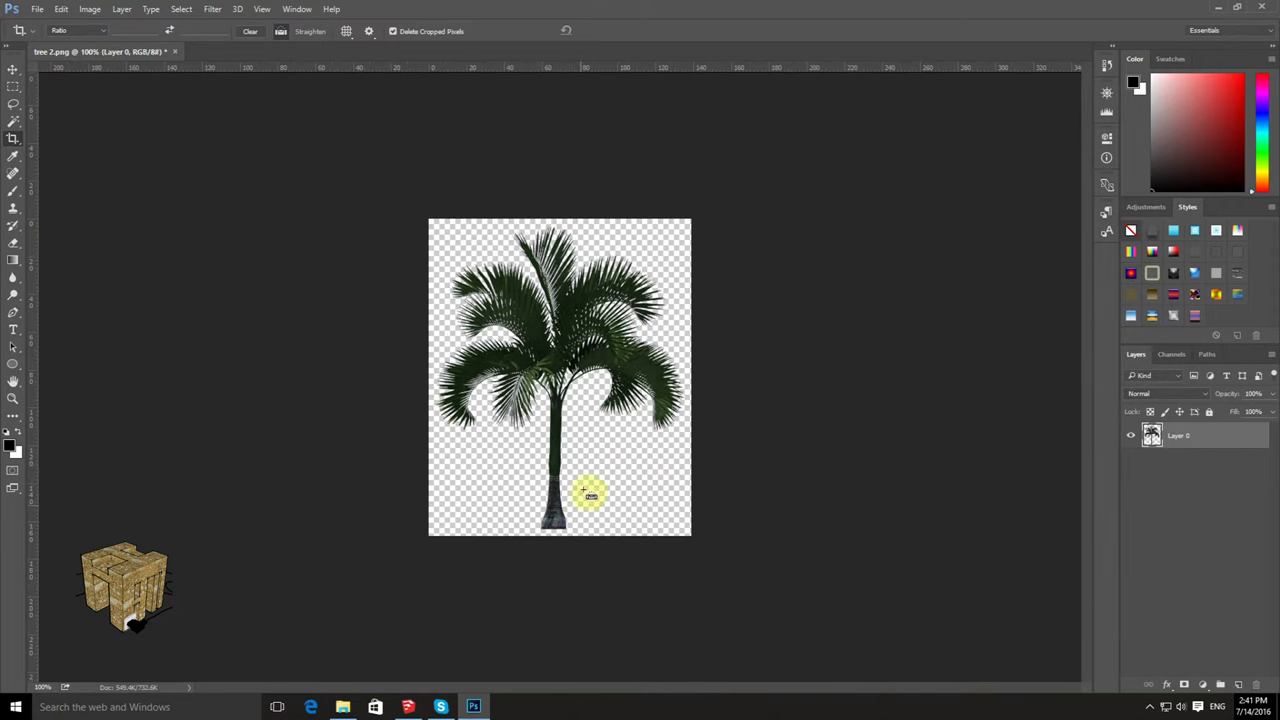
pyautogui.click(37, 9)
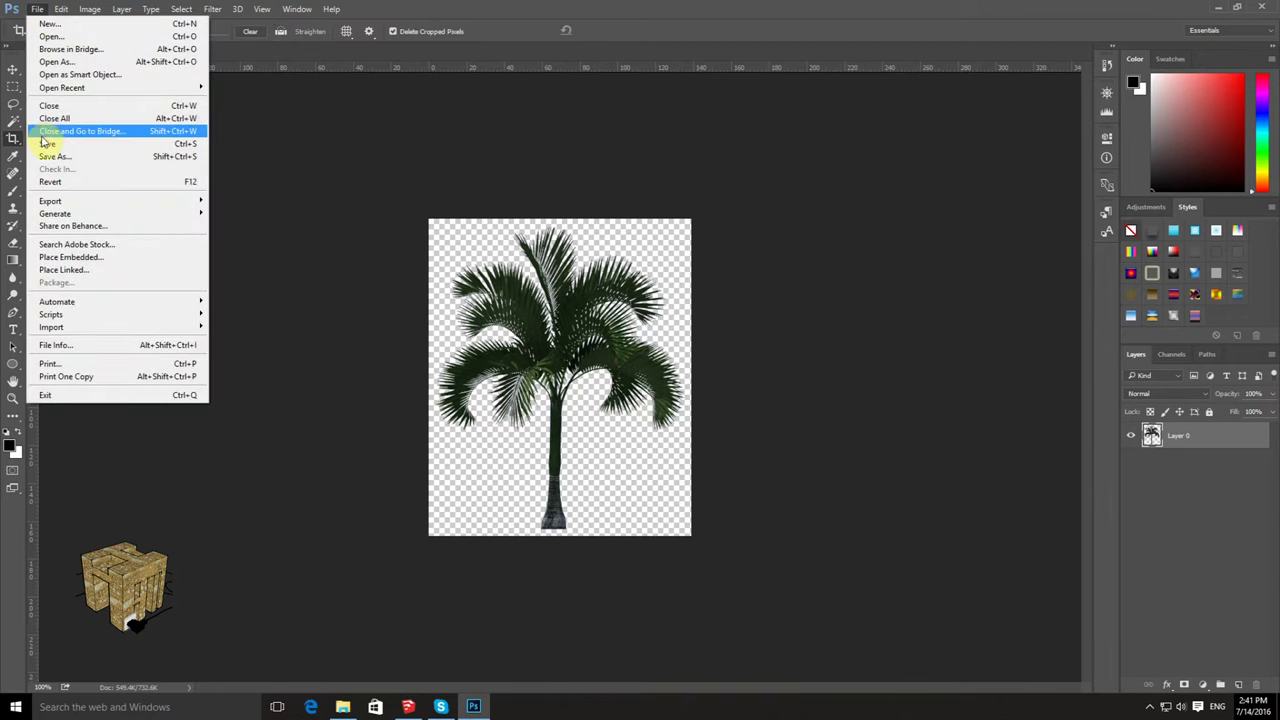
pyautogui.click(42, 143)
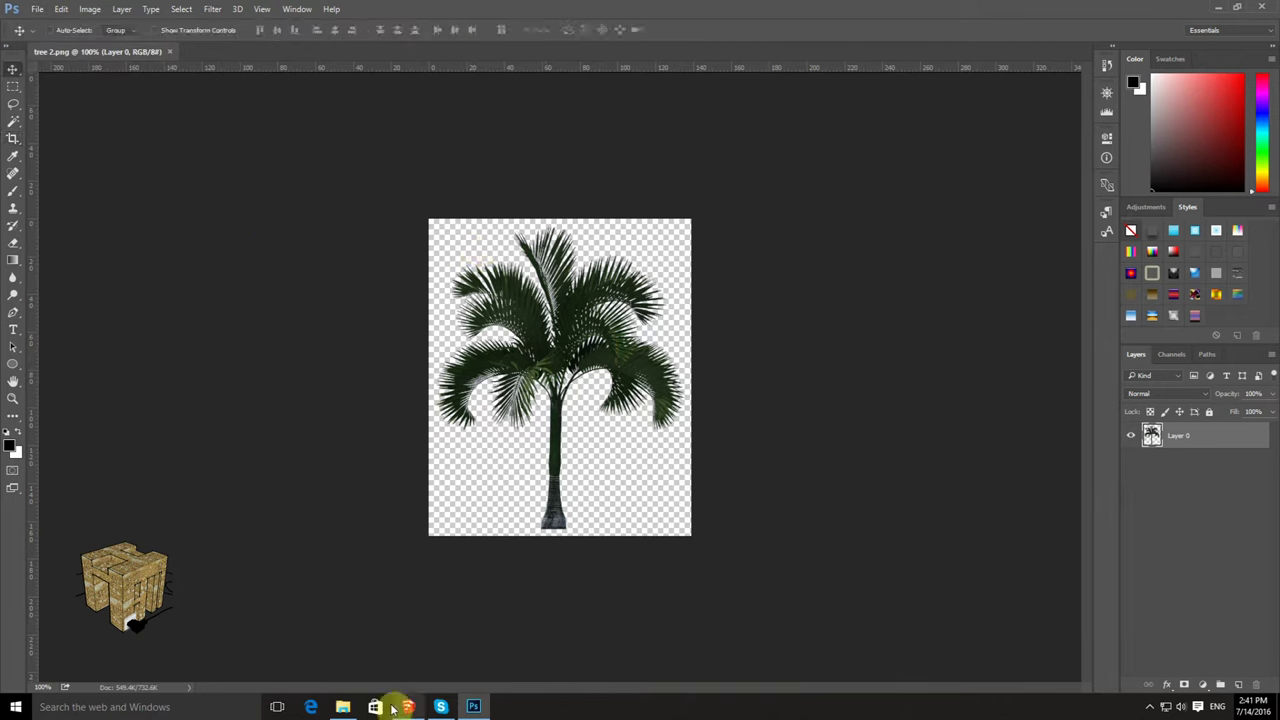
# Step: Drag tree 2 from the Desktop folder into the SketchUp model
pyautogui.click(343, 707)
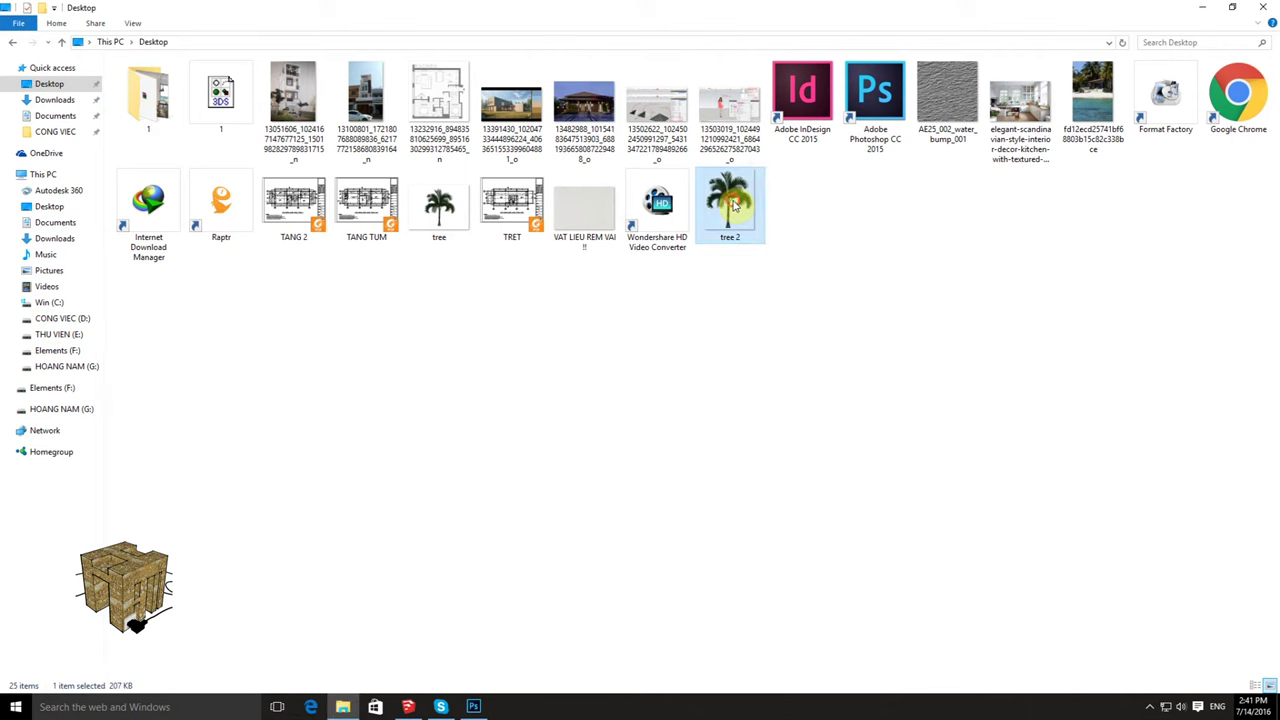
pyautogui.moveTo(733, 205); pyautogui.dragTo(408, 703)
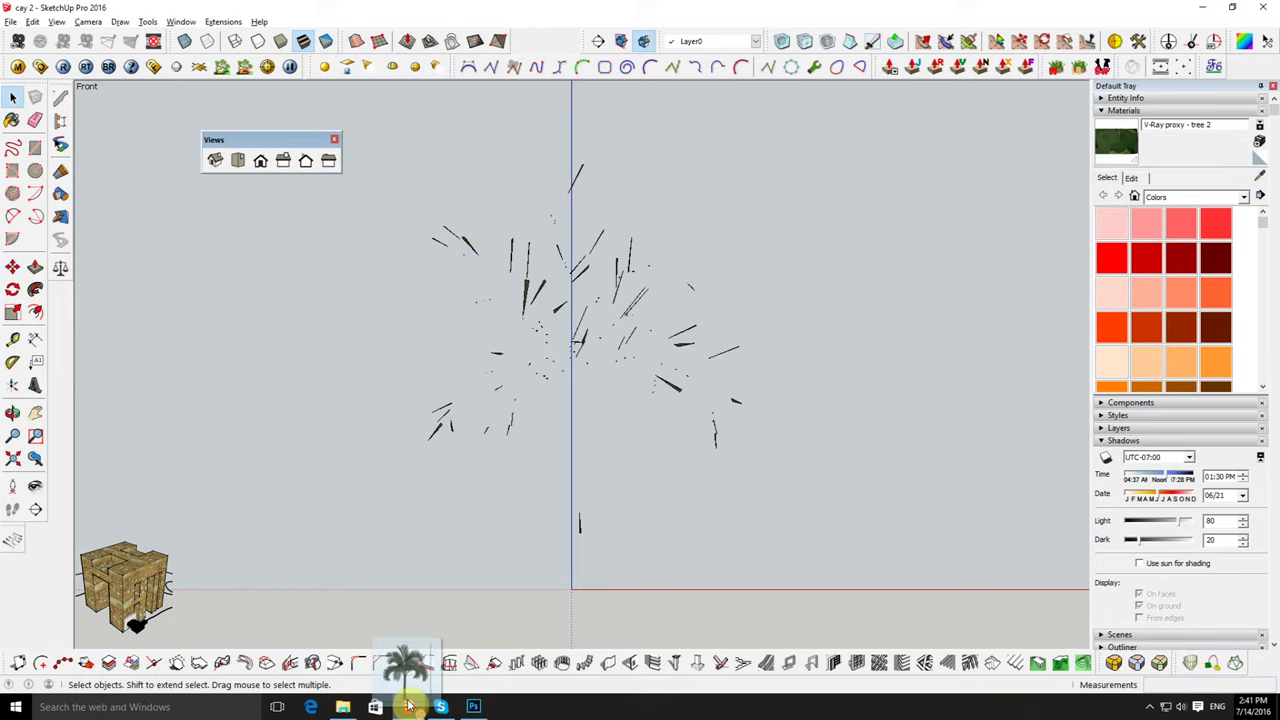
pyautogui.moveTo(408, 703); pyautogui.dragTo(714, 612)
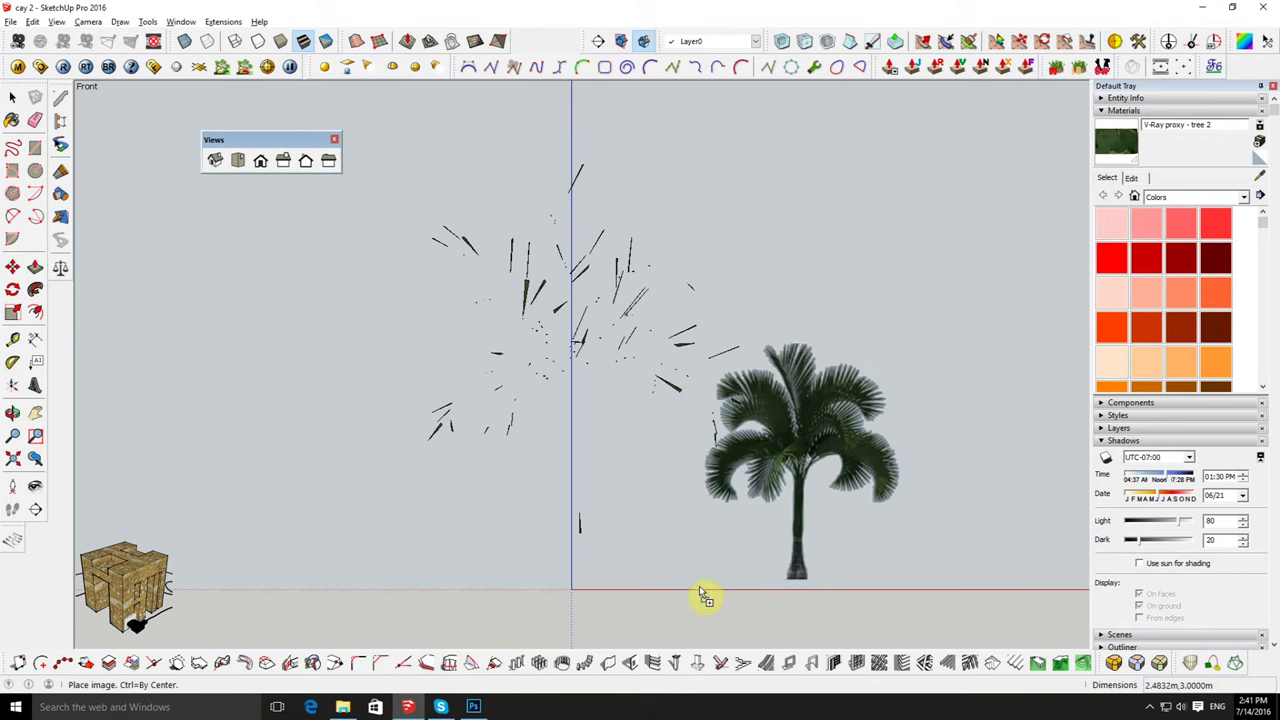
# Step: Place the palm image, scale it about 1.85 times, and move its trunk onto the origin
pyautogui.click(705, 598)
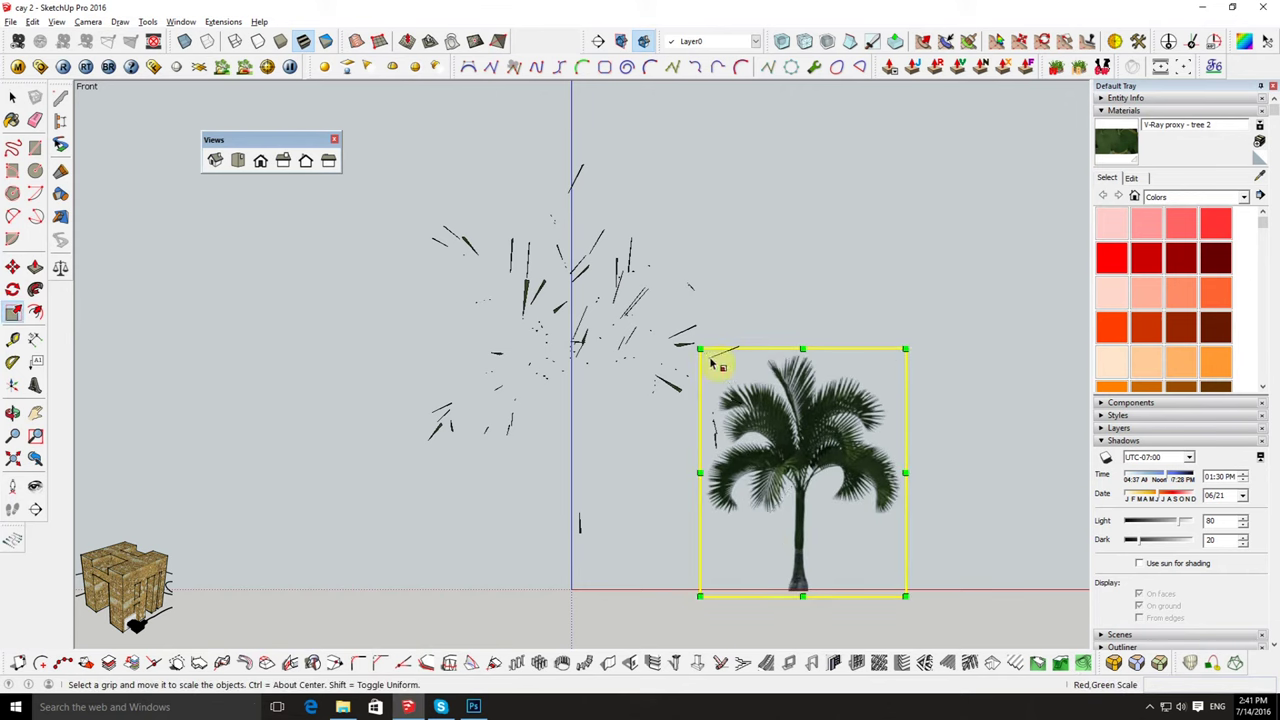
pyautogui.moveTo(701, 349); pyautogui.dragTo(477, 178)
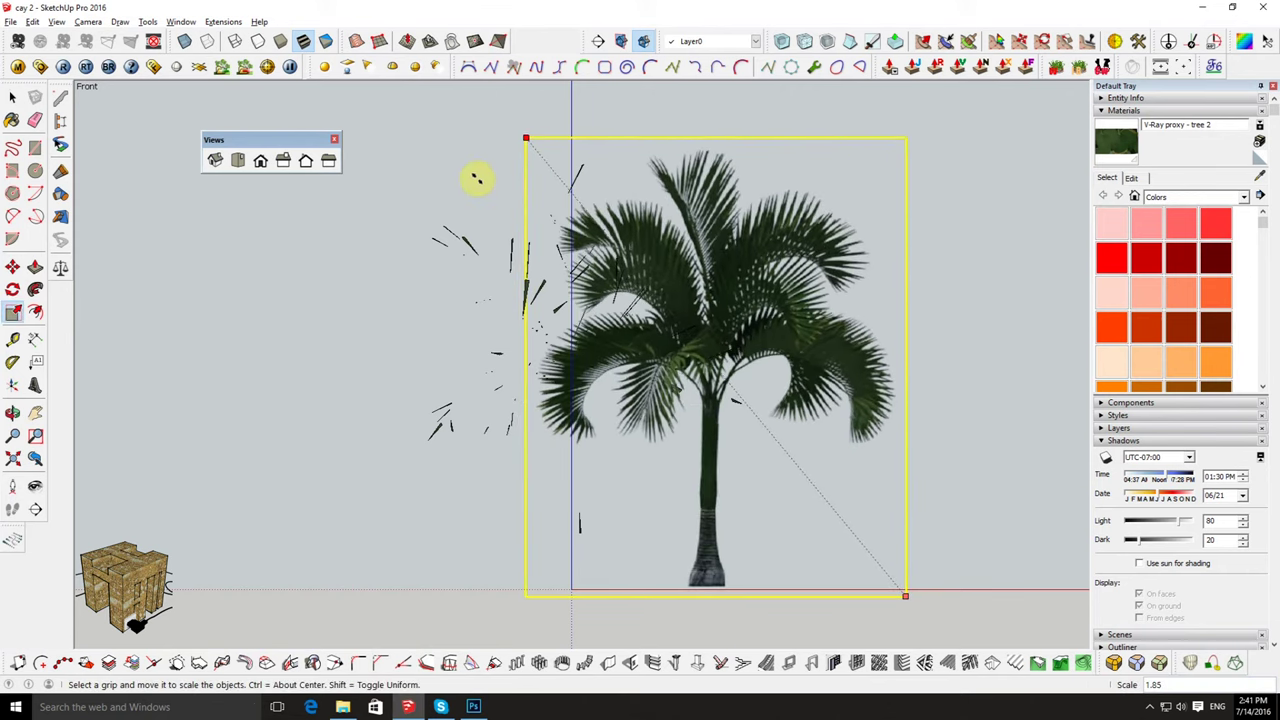
pyautogui.click(478, 183)
pyautogui.press('m')
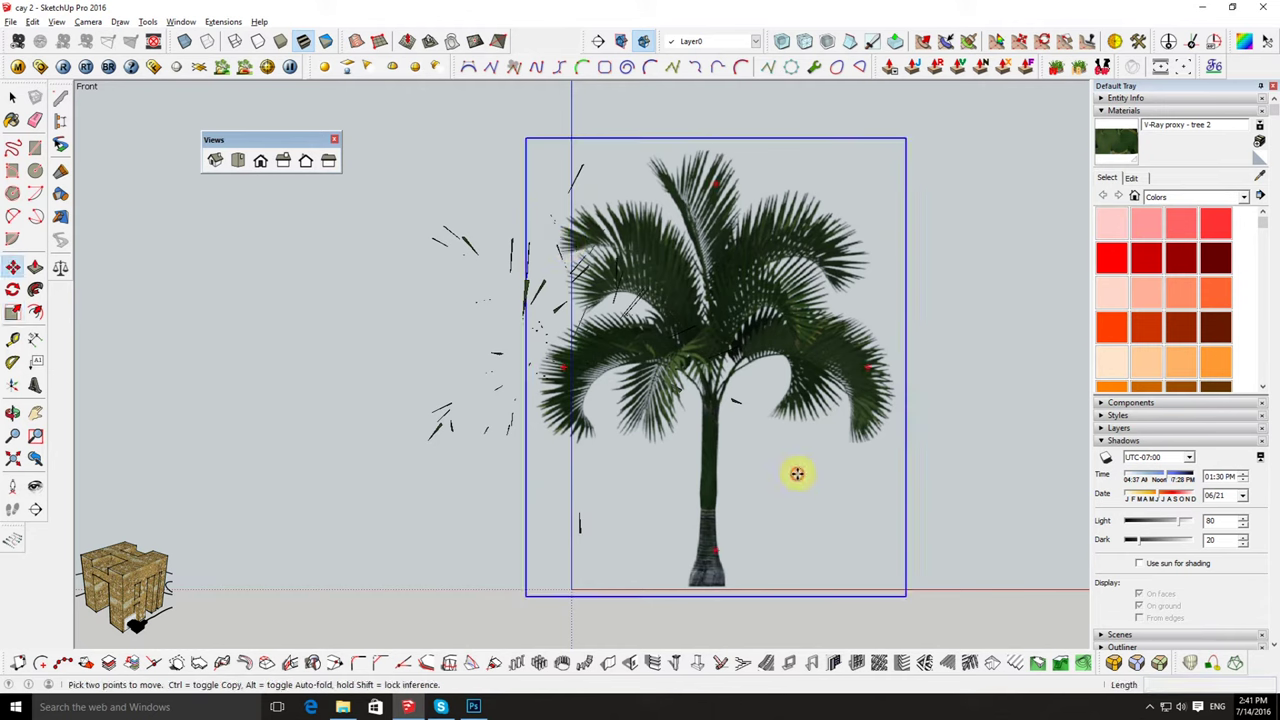
pyautogui.click(850, 518)
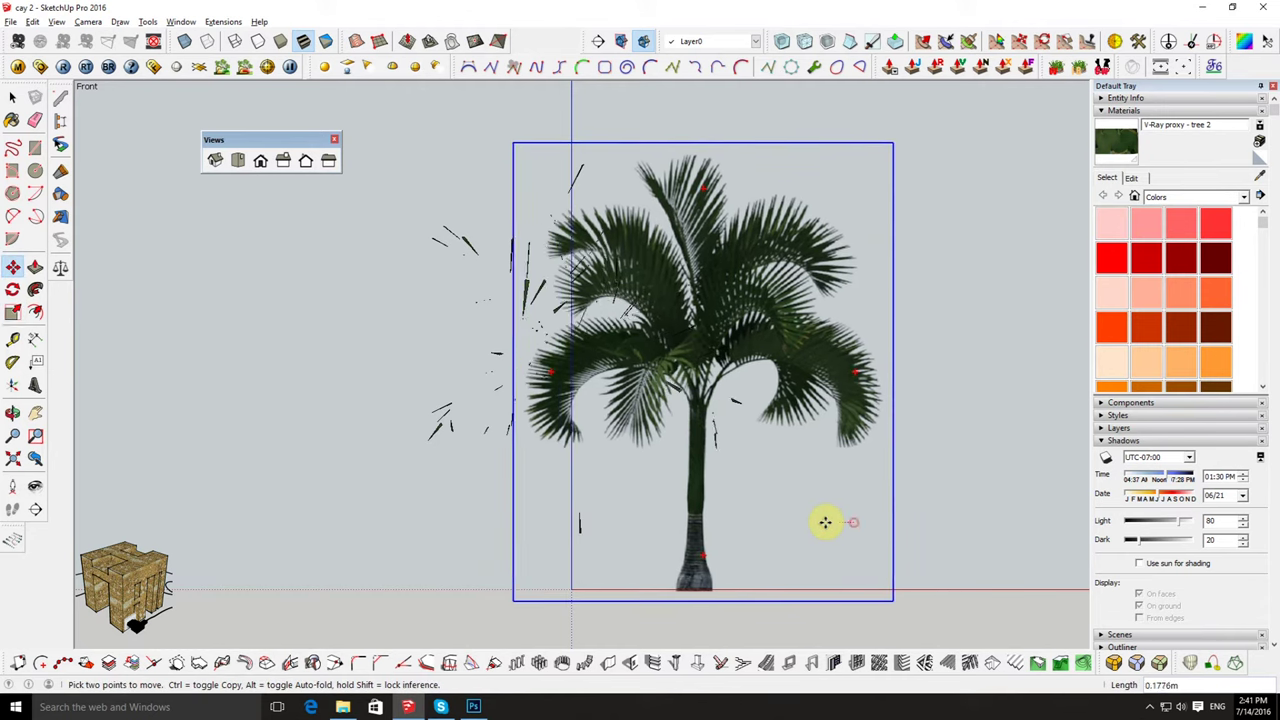
pyautogui.click(717, 518)
pyautogui.press('space')
# Step: Switch the camera to Perspective, orbit to an angled view, and select the palm image
pyautogui.moveTo(680, 517); pyautogui.dragTo(689, 514, button='middle')
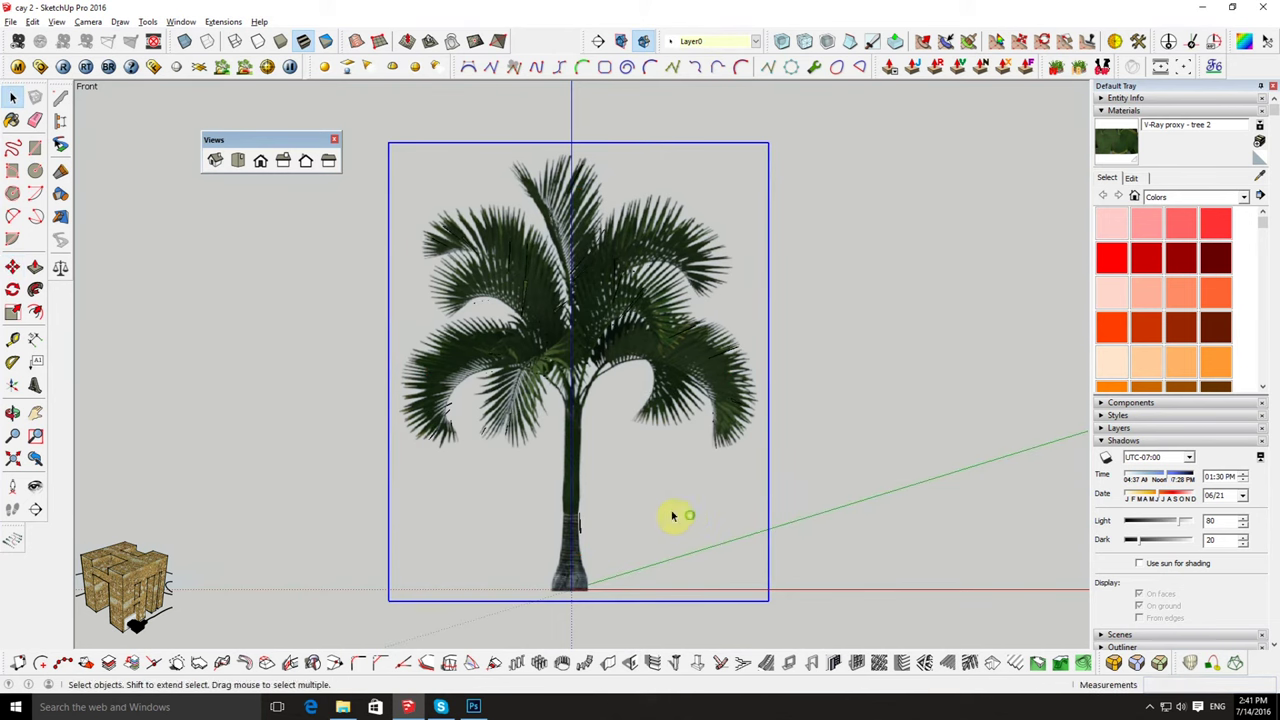
pyautogui.click(86, 22)
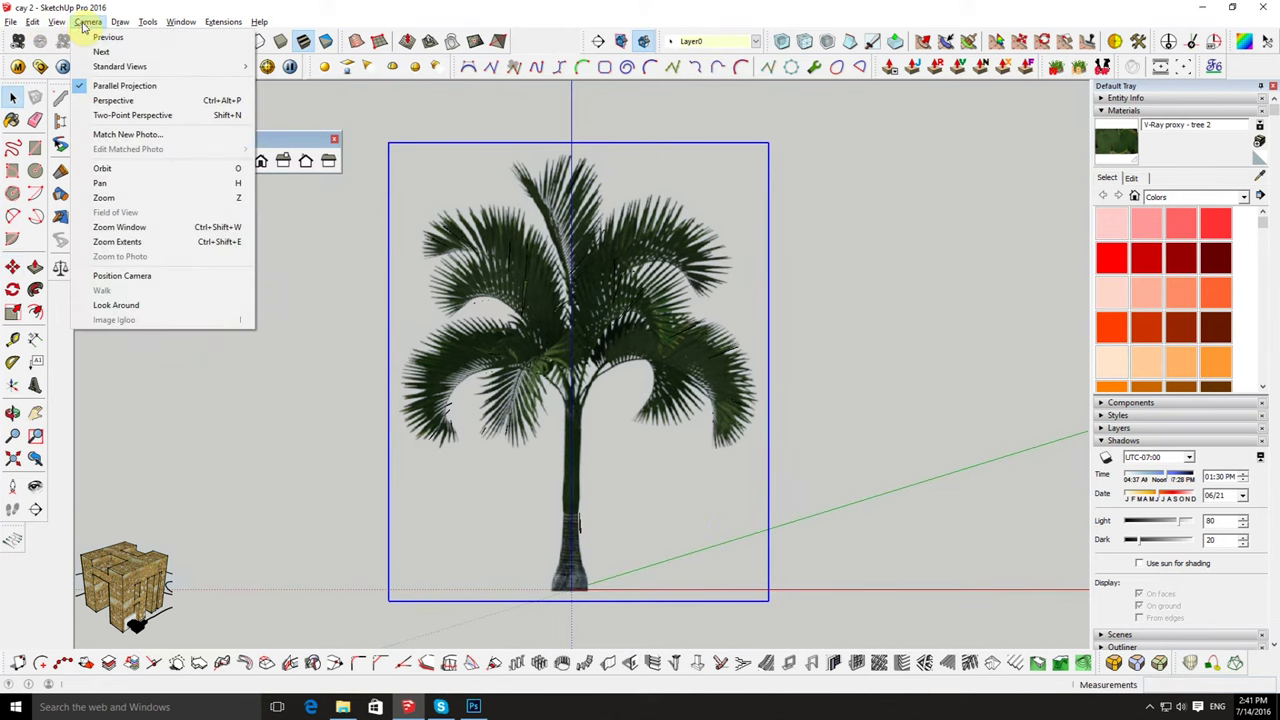
pyautogui.click(182, 104)
pyautogui.moveTo(634, 380)
pyautogui.mouseDown(button='middle')
pyautogui.moveTo(477, 526)
pyautogui.moveTo(534, 471)
pyautogui.moveTo(410, 500)
pyautogui.moveTo(237, 463)
pyautogui.moveTo(563, 457)
pyautogui.moveTo(634, 471)
pyautogui.mouseUp(button='middle')
pyautogui.scroll(2, 684, 474)
pyautogui.click(878, 472)
pyautogui.click(766, 441)
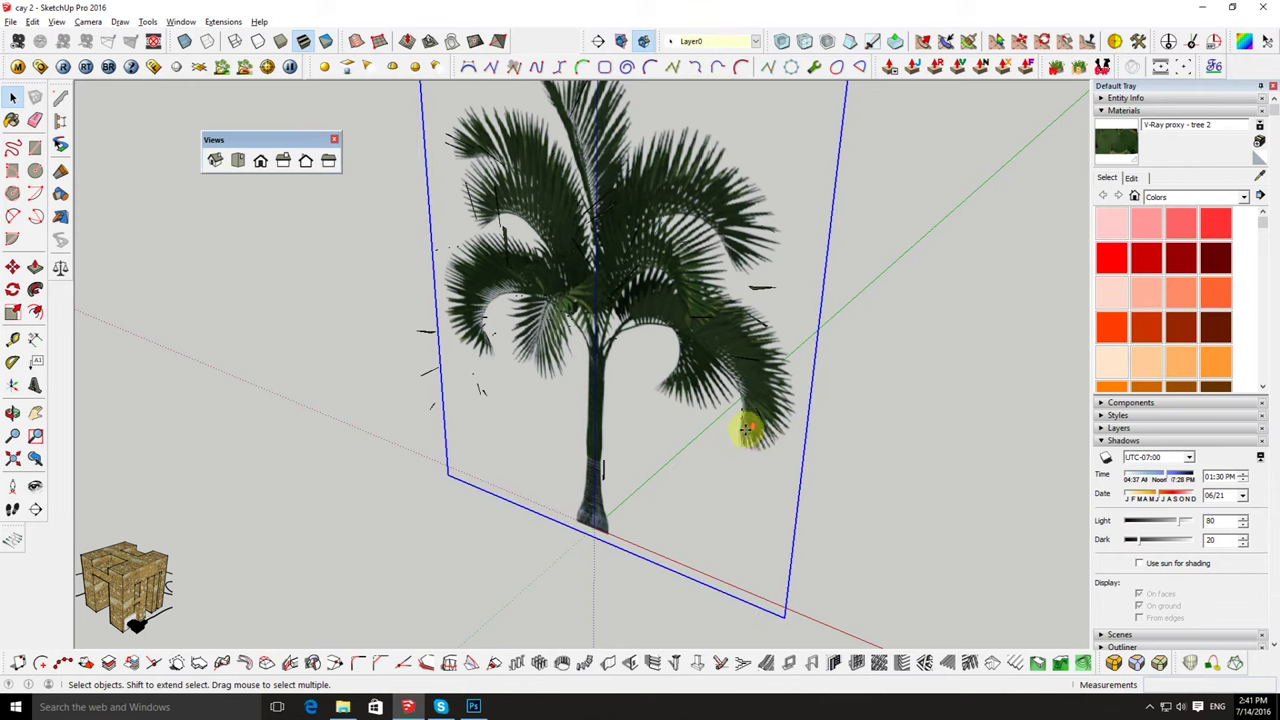
pyautogui.press('m')
pyautogui.scroll(-3, 740, 433)
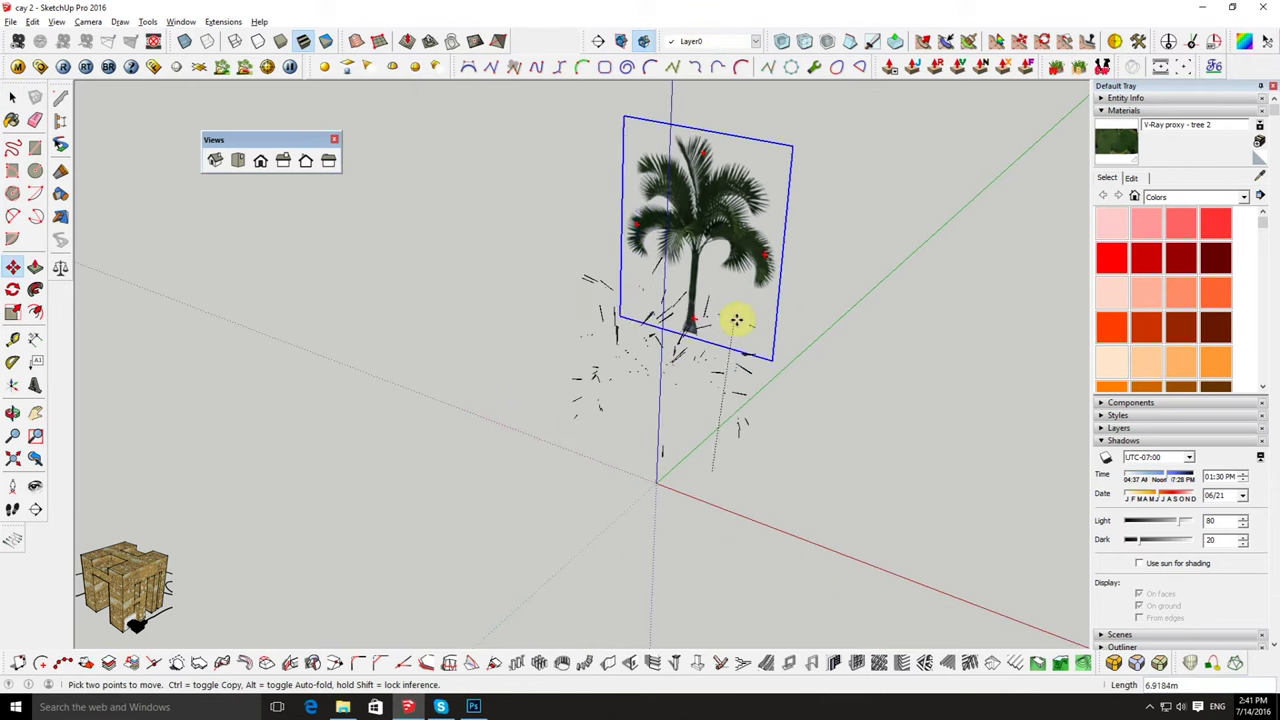
pyautogui.press('space')
# Step: Explode the tree image into a plain face and begin making it a component
pyautogui.rightClick(728, 452)
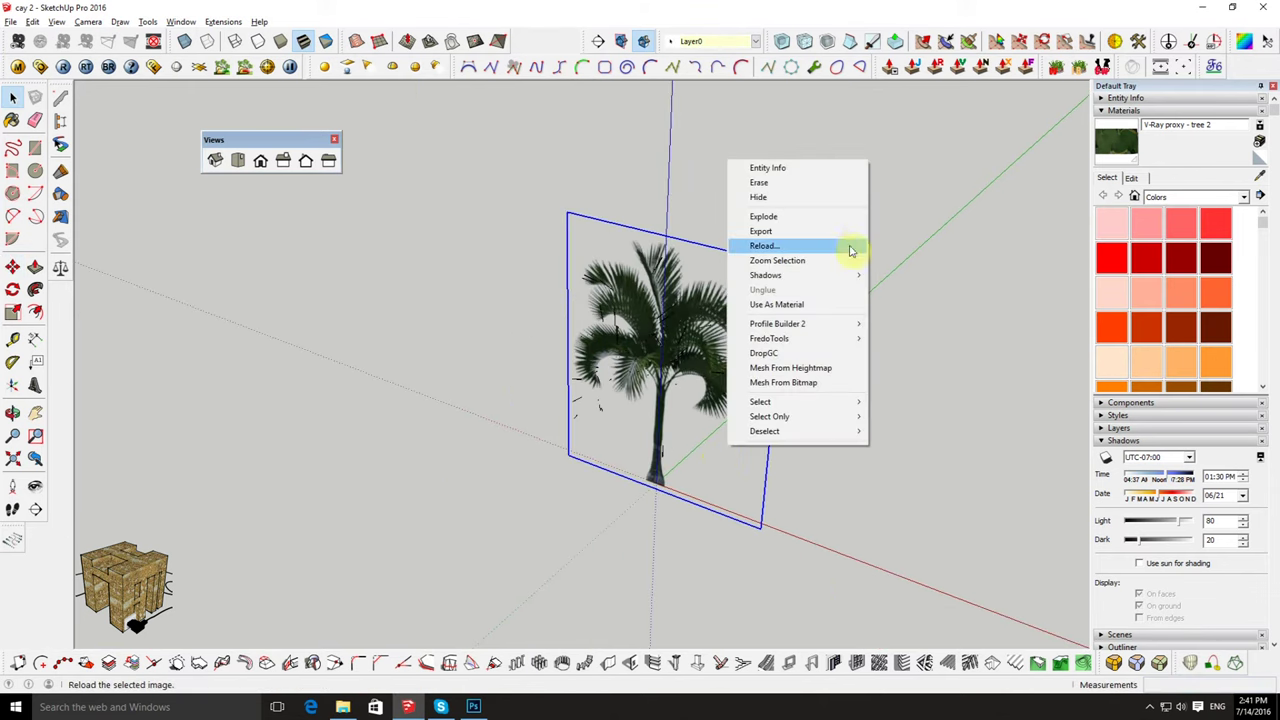
pyautogui.click(806, 219)
pyautogui.rightClick(756, 290)
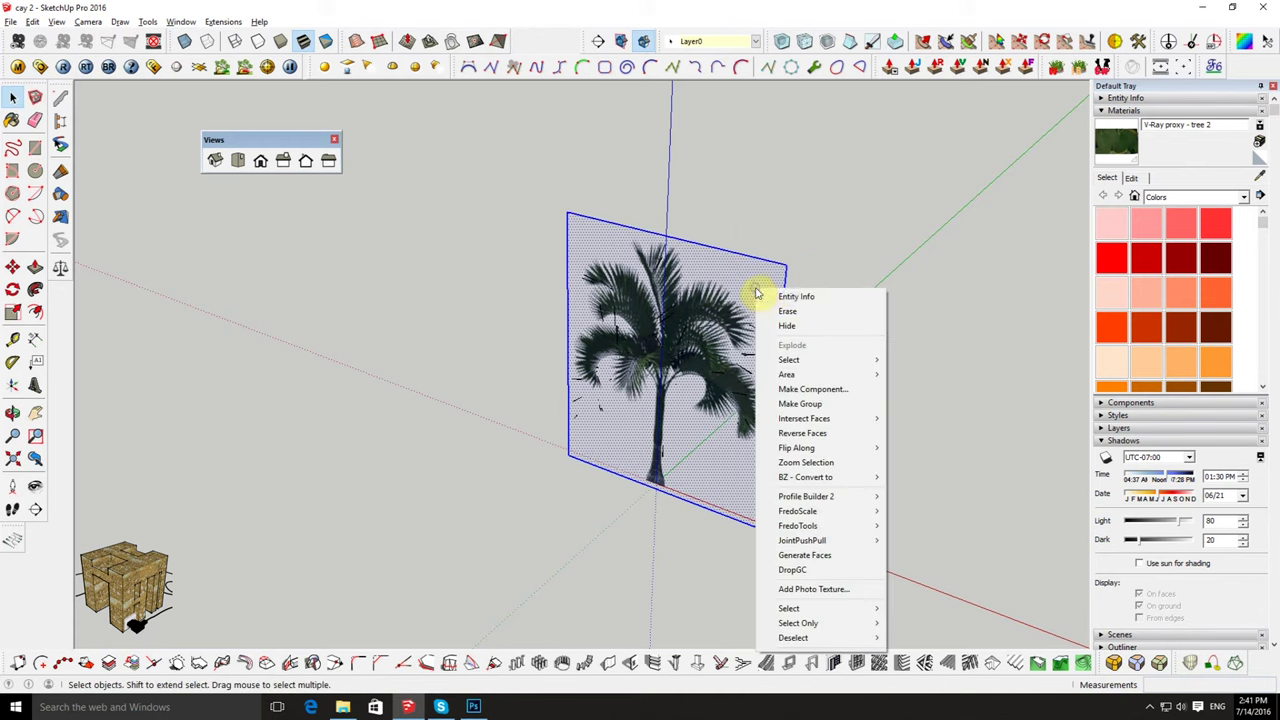
pyautogui.click(834, 390)
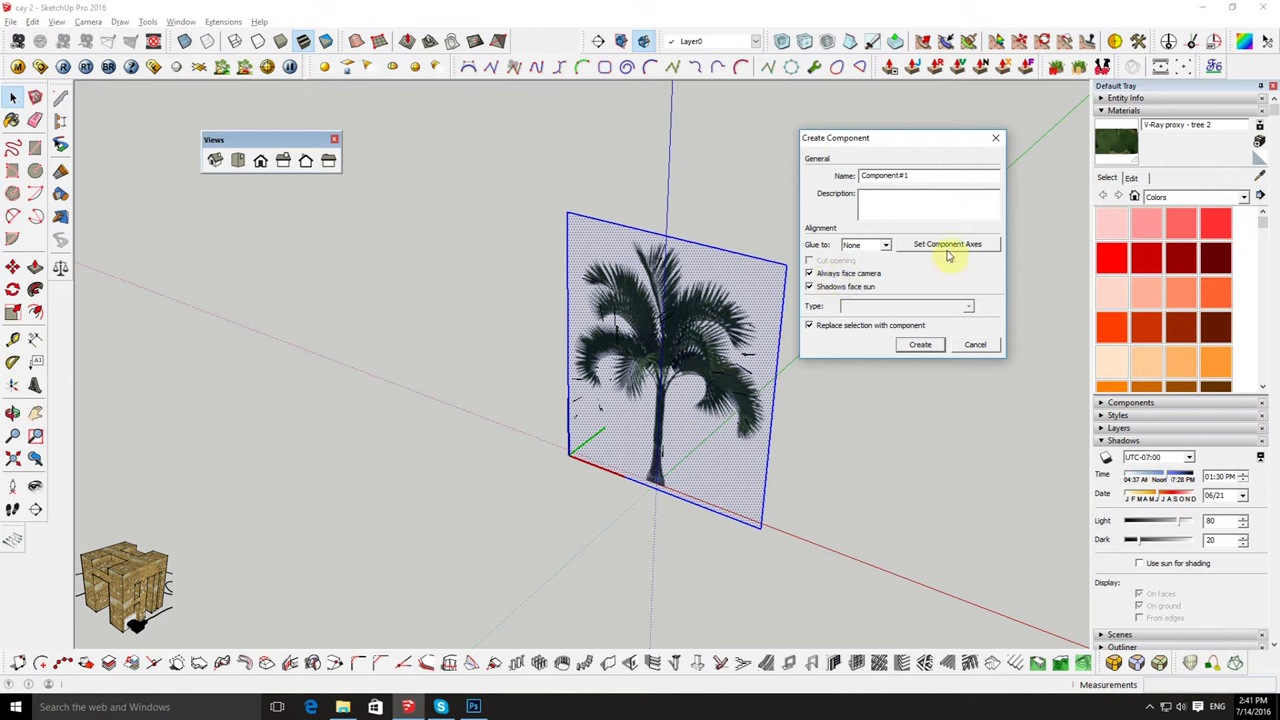
# Step: Set the component origin at the trunk base and create it with Always face camera and Shadows face sun
pyautogui.click(948, 247)
pyautogui.scroll(3, 666, 486)
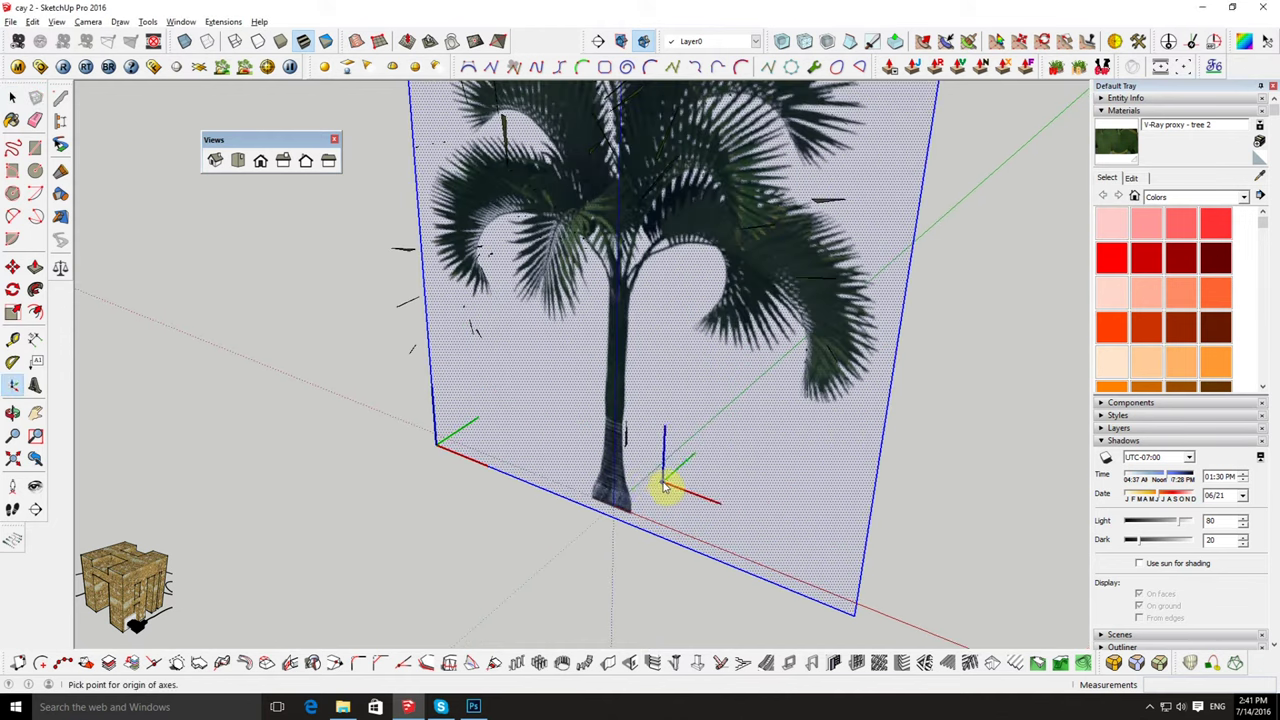
pyautogui.scroll(2, 627, 500)
pyautogui.scroll(1, 622, 505)
pyautogui.click(610, 514)
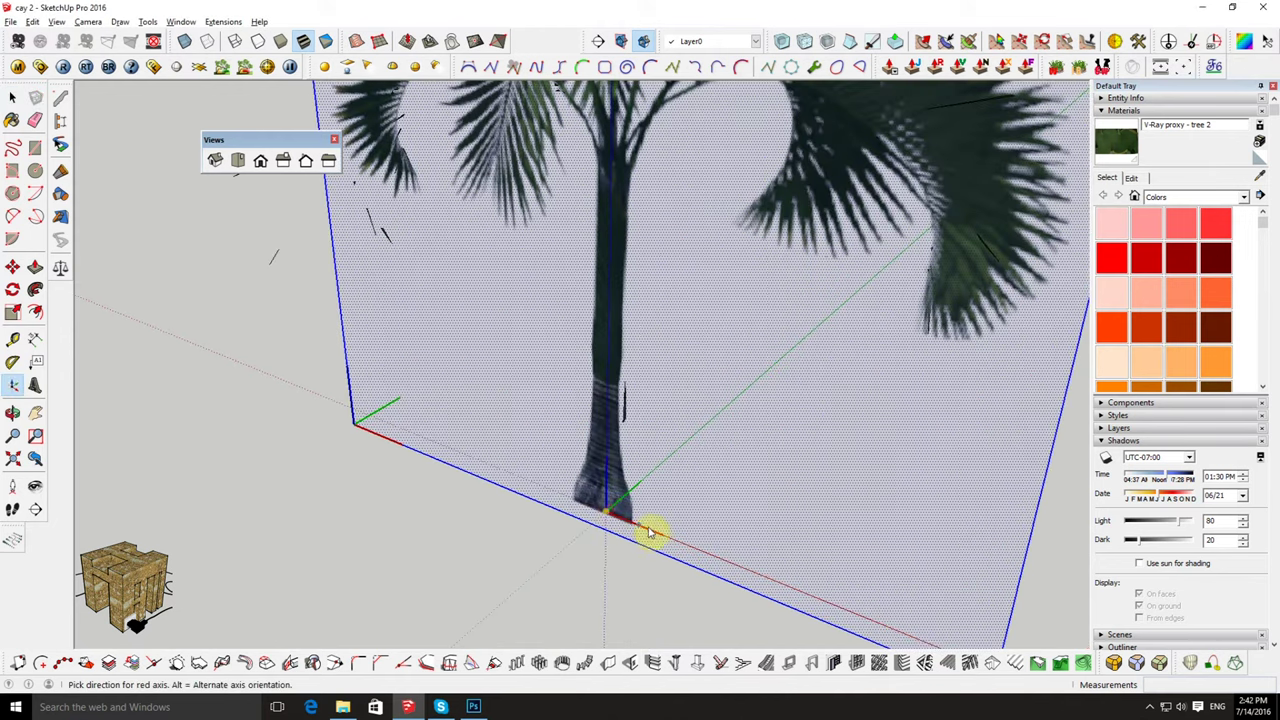
pyautogui.moveTo(640, 491); pyautogui.dragTo(349, 438, button='middle')
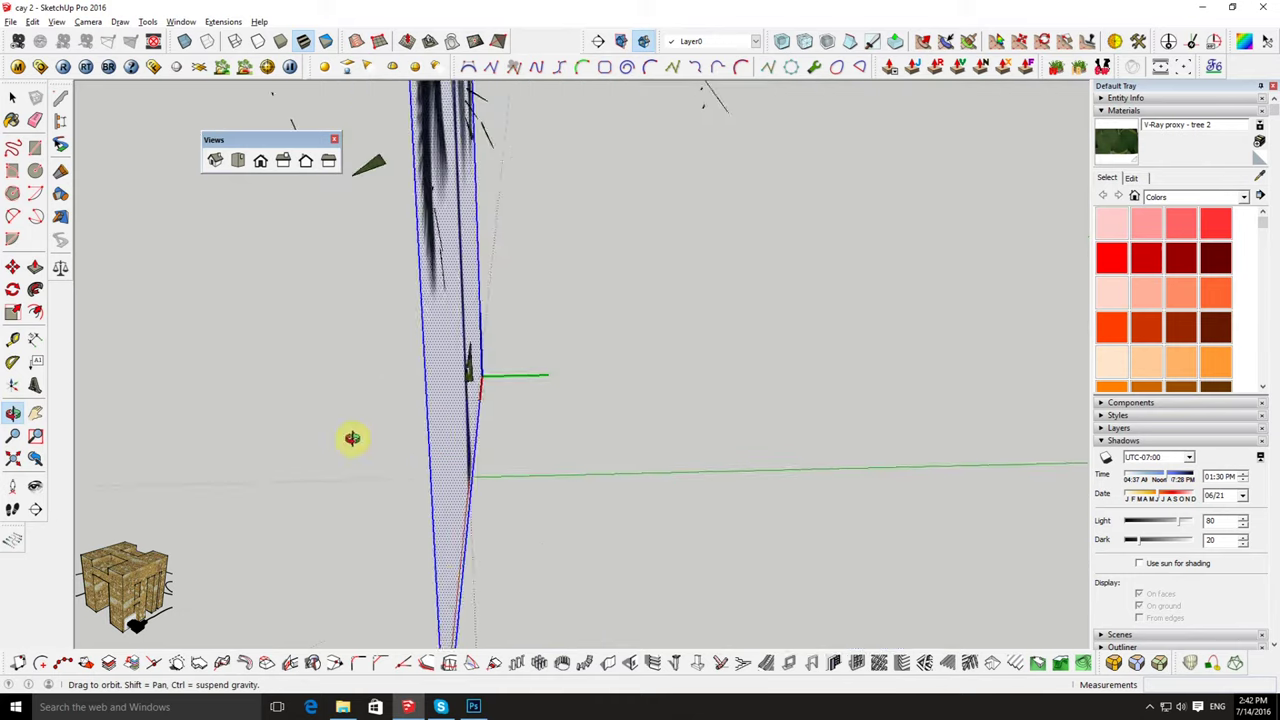
pyautogui.click(512, 478)
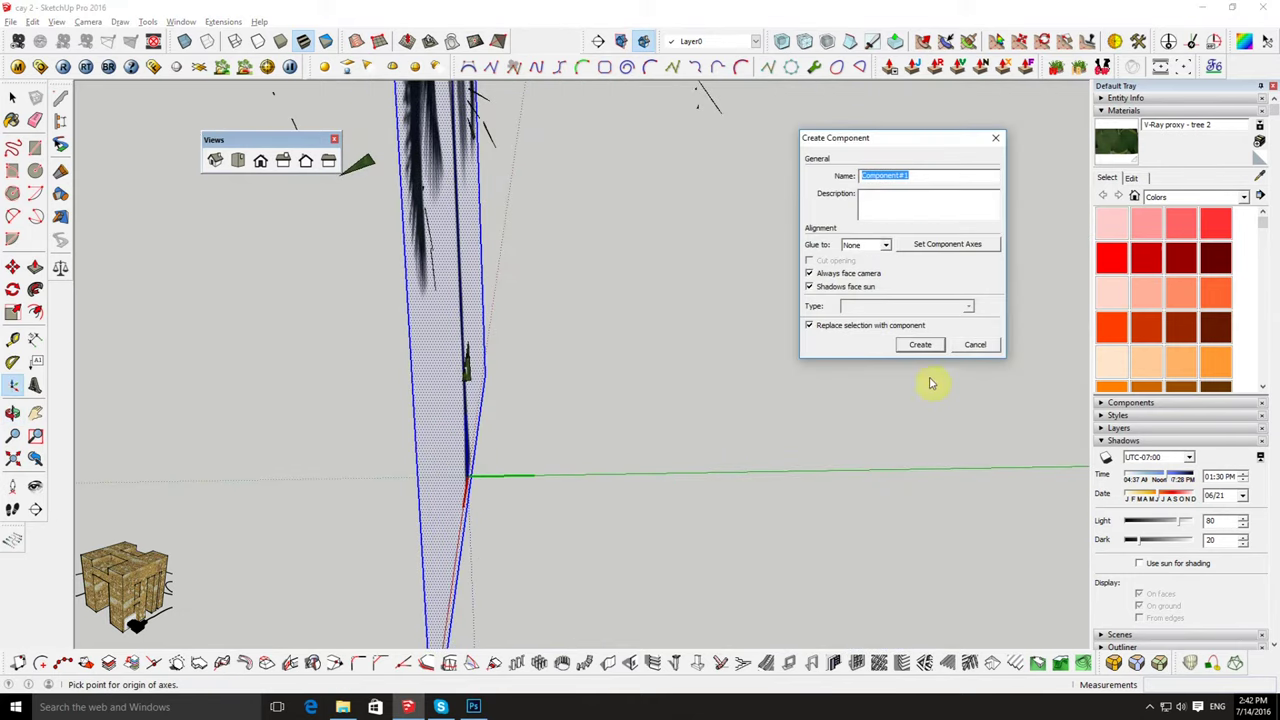
pyautogui.click(920, 345)
pyautogui.moveTo(928, 349)
pyautogui.mouseDown(button='middle')
pyautogui.moveTo(617, 357)
pyautogui.moveTo(996, 355)
pyautogui.moveTo(606, 508)
pyautogui.moveTo(580, 363)
pyautogui.moveTo(398, 350)
pyautogui.moveTo(814, 354)
pyautogui.moveTo(83, 367)
pyautogui.moveTo(89, 349)
pyautogui.moveTo(337, 369)
pyautogui.moveTo(226, 380)
pyautogui.mouseUp(button='middle')
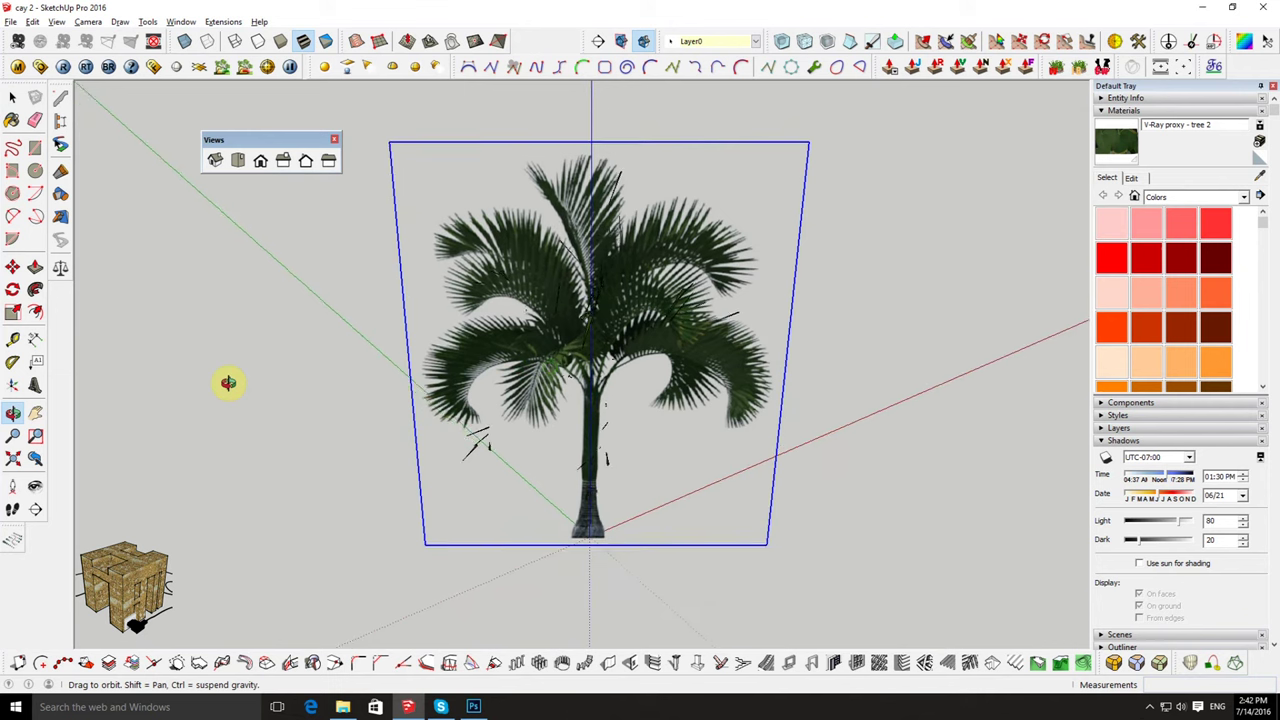
pyautogui.click(32, 22)
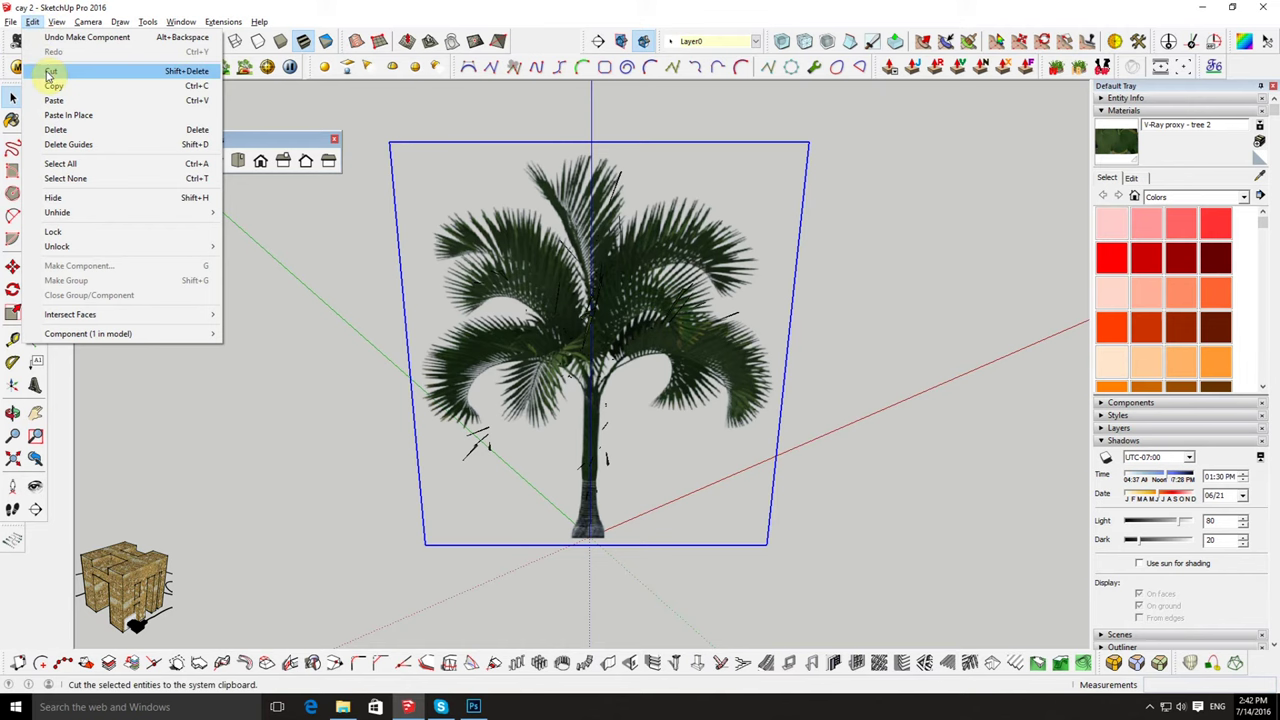
# Step: Cut the palm image card to the clipboard and open the V-Ray proxy for editing
pyautogui.click(50, 72)
pyautogui.click(40, 66)
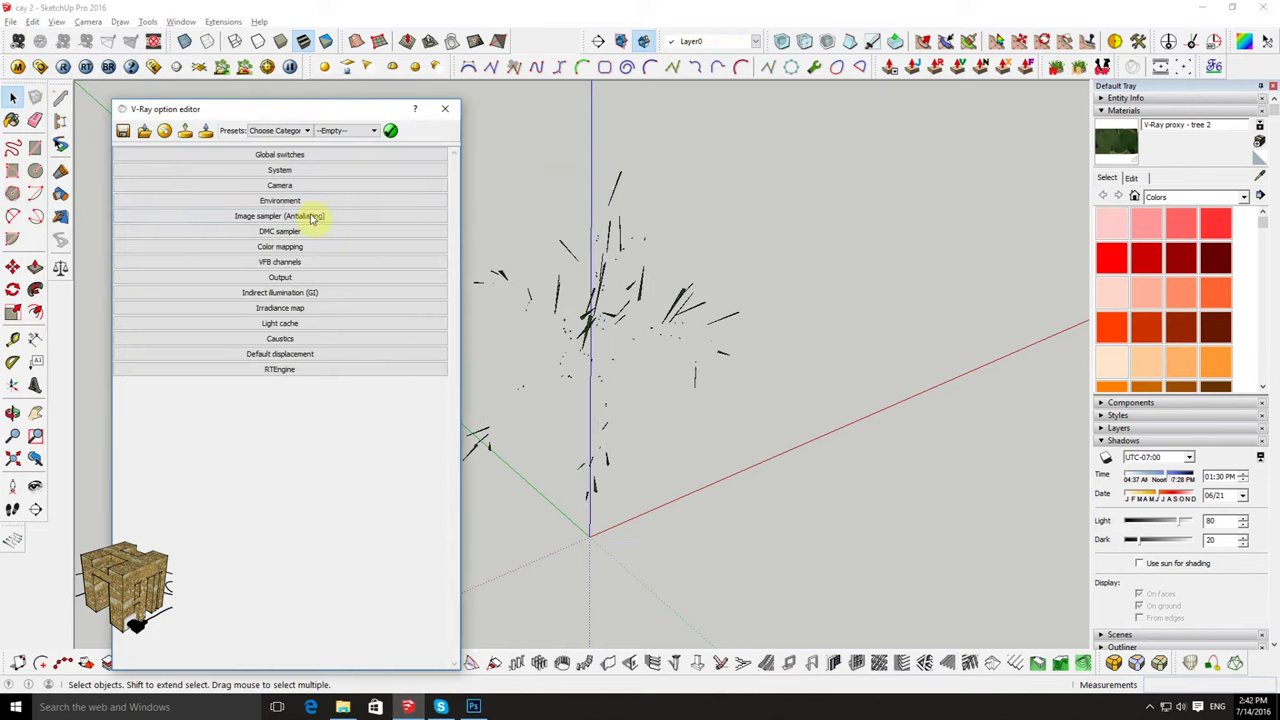
pyautogui.click(437, 113)
pyautogui.moveTo(409, 193)
pyautogui.mouseDown(button='middle')
pyautogui.moveTo(786, 363)
pyautogui.moveTo(663, 263)
pyautogui.moveTo(565, 300)
pyautogui.moveTo(780, 306)
pyautogui.moveTo(574, 317)
pyautogui.moveTo(578, 332)
pyautogui.moveTo(593, 287)
pyautogui.mouseUp(button='middle')
pyautogui.click(541, 297)
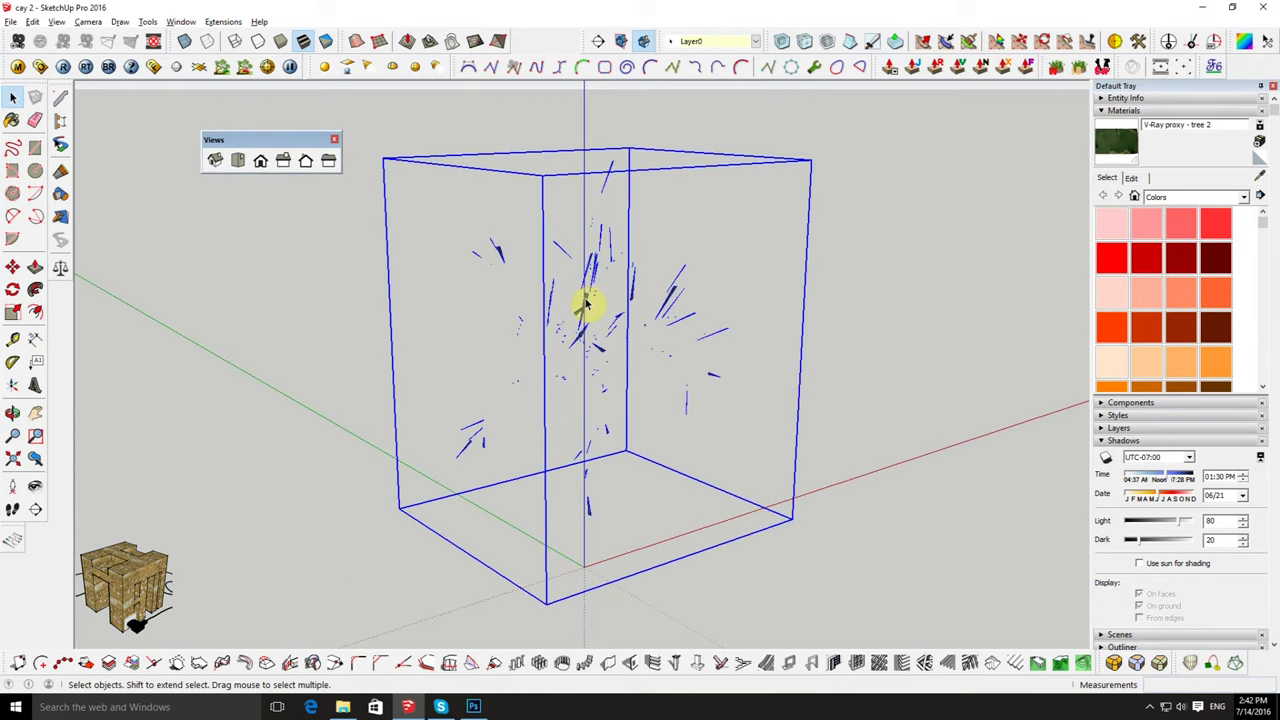
pyautogui.doubleClick(587, 302)
# Step: Hide the proxy's scattered leaf-fragment preview lines
pyautogui.click(586, 300)
pyautogui.moveTo(586, 300)
pyautogui.mouseDown(button='middle')
pyautogui.moveTo(608, 300)
pyautogui.moveTo(549, 349)
pyautogui.moveTo(529, 306)
pyautogui.moveTo(586, 320)
pyautogui.moveTo(605, 390)
pyautogui.moveTo(705, 266)
pyautogui.moveTo(640, 240)
pyautogui.mouseUp(button='middle')
pyautogui.click(529, 306)
pyautogui.click(605, 390)
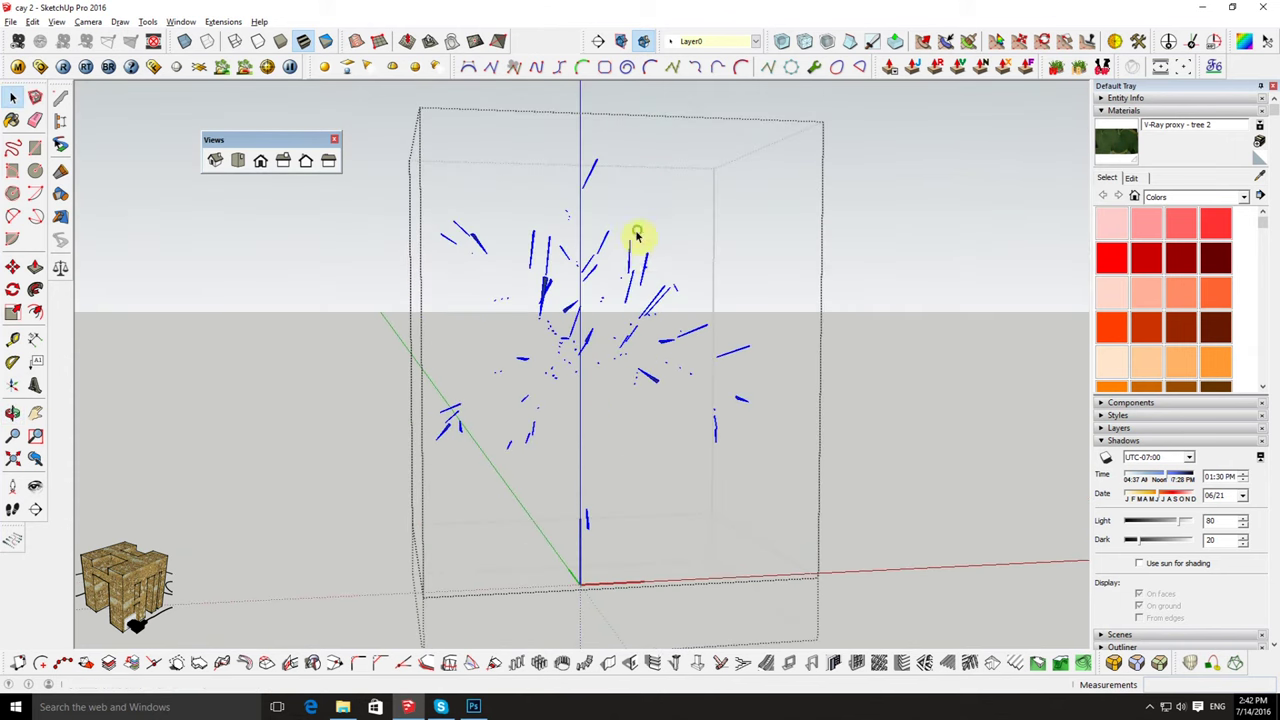
pyautogui.rightClick(645, 275)
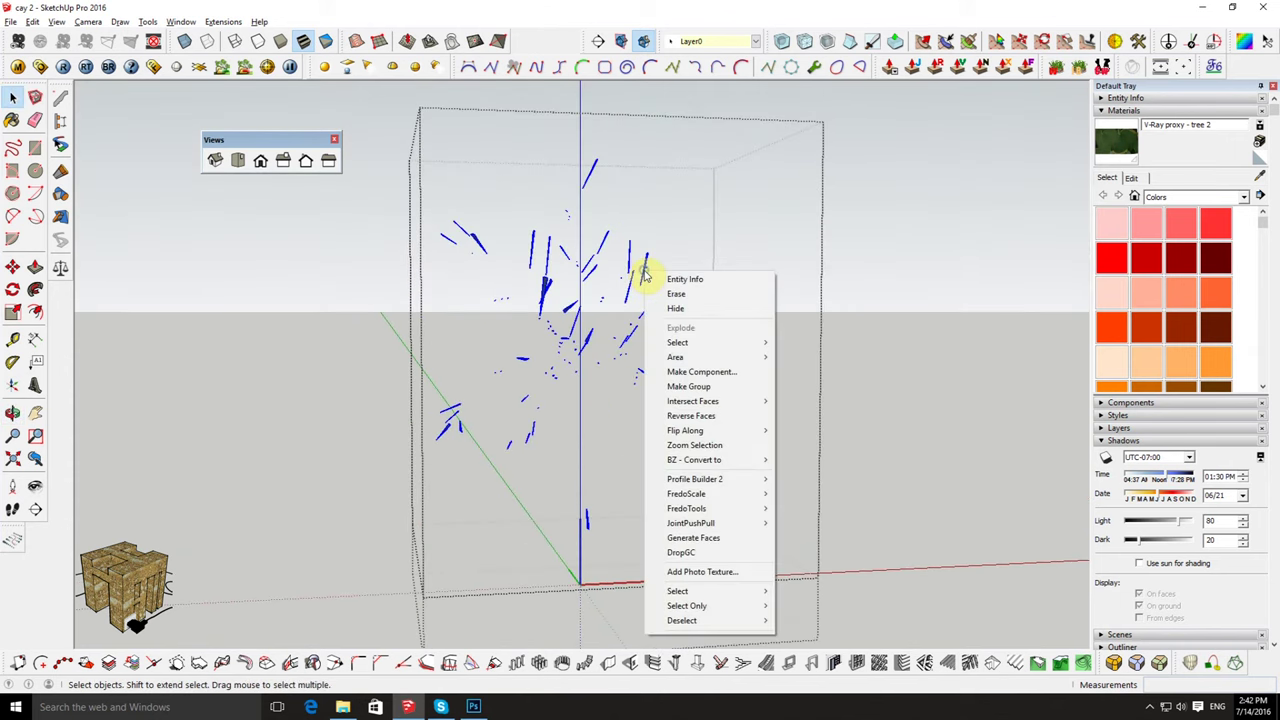
pyautogui.click(683, 309)
# Step: Paste the palm card in place inside the proxy
pyautogui.moveTo(683, 309)
pyautogui.mouseDown(button='middle')
pyautogui.moveTo(671, 294)
pyautogui.moveTo(560, 414)
pyautogui.mouseUp(button='middle')
pyautogui.click(33, 21)
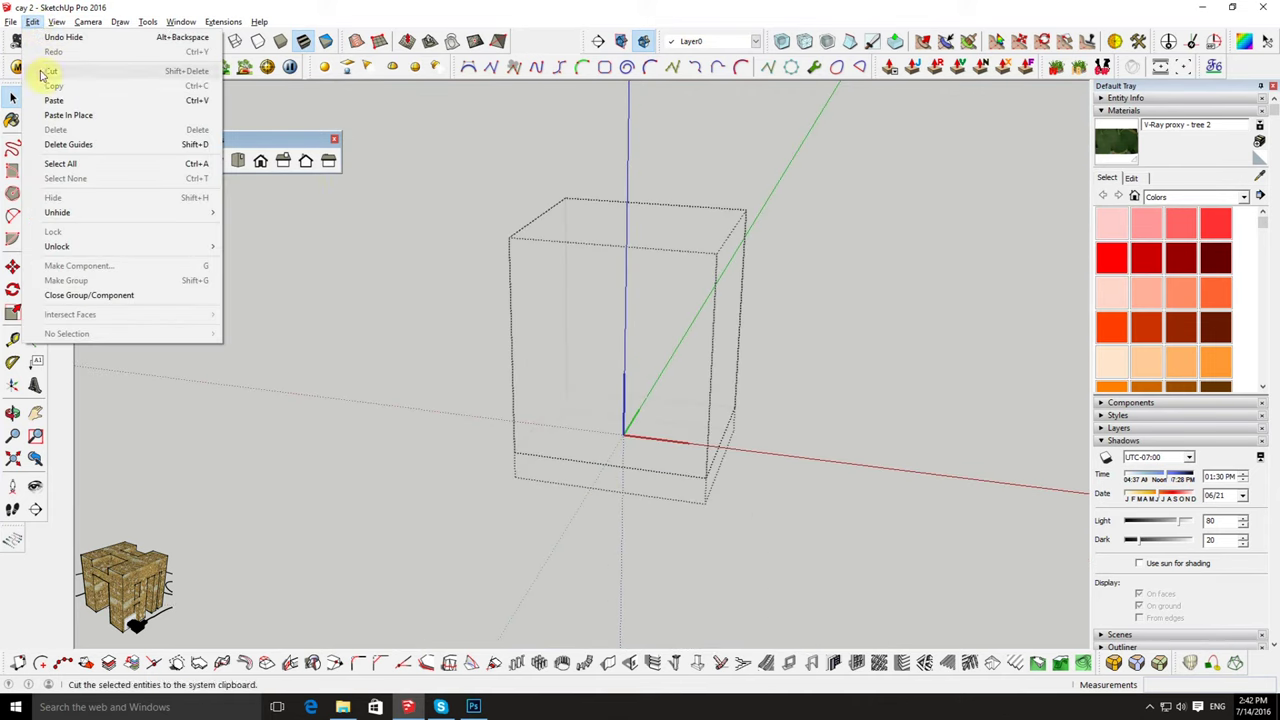
pyautogui.click(115, 115)
pyautogui.moveTo(700, 320)
pyautogui.mouseDown(button='middle')
pyautogui.moveTo(771, 343)
pyautogui.moveTo(630, 557)
pyautogui.mouseUp(button='middle')
pyautogui.click(776, 346)
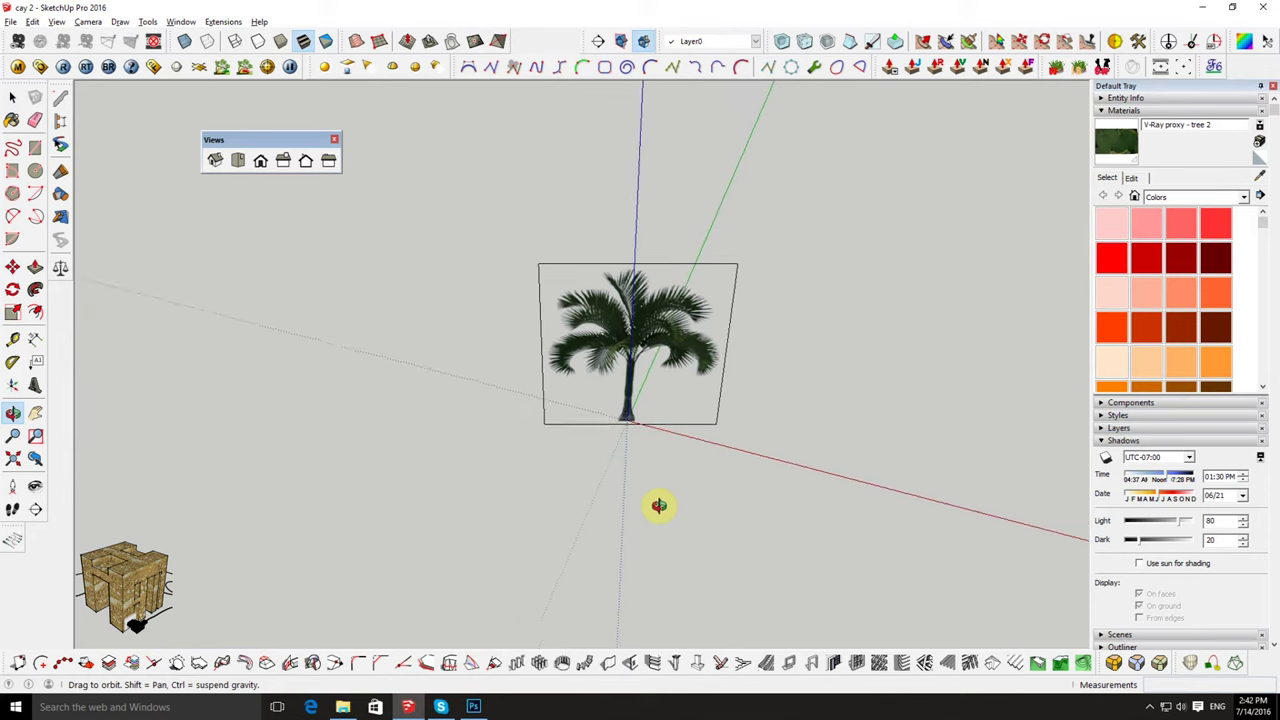
# Step: Add a V-Ray infinite ground plane beside the palm and render it with its shadow
pyautogui.moveTo(660, 363)
pyautogui.mouseDown(button='middle')
pyautogui.moveTo(651, 437)
pyautogui.moveTo(600, 423)
pyautogui.moveTo(597, 389)
pyautogui.mouseUp(button='middle')
pyautogui.scroll(2, 603, 380)
pyautogui.scroll(2, 606, 383)
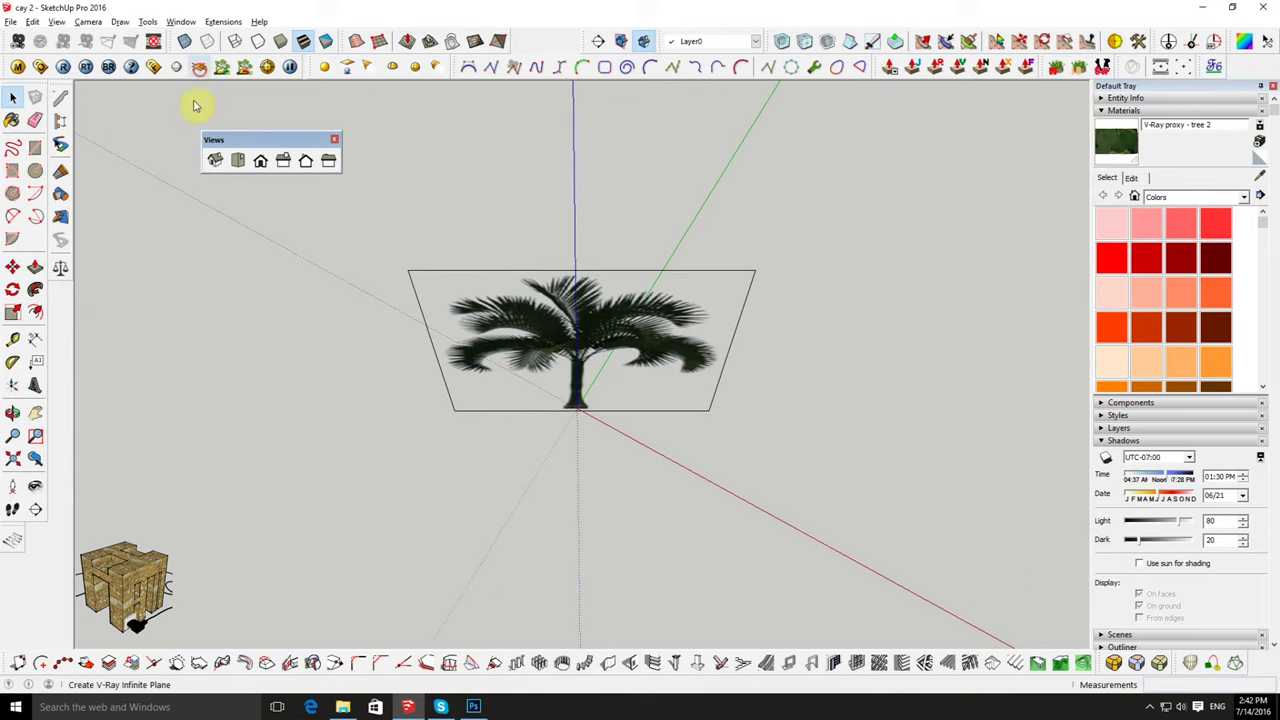
pyautogui.moveTo(128, 316); pyautogui.dragTo(177, 414)
pyautogui.press('space')
pyautogui.moveTo(443, 394)
pyautogui.mouseDown(button='middle')
pyautogui.moveTo(609, 415)
pyautogui.moveTo(603, 426)
pyautogui.mouseUp(button='middle')
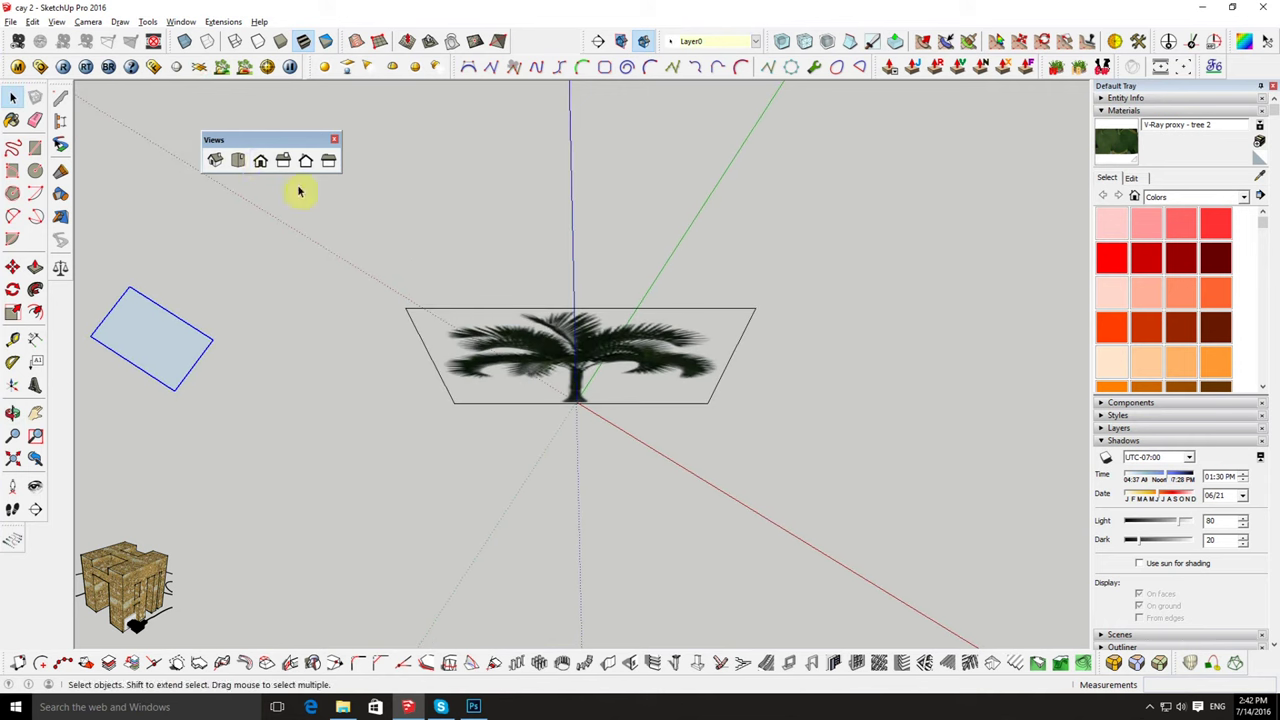
pyautogui.click(63, 70)
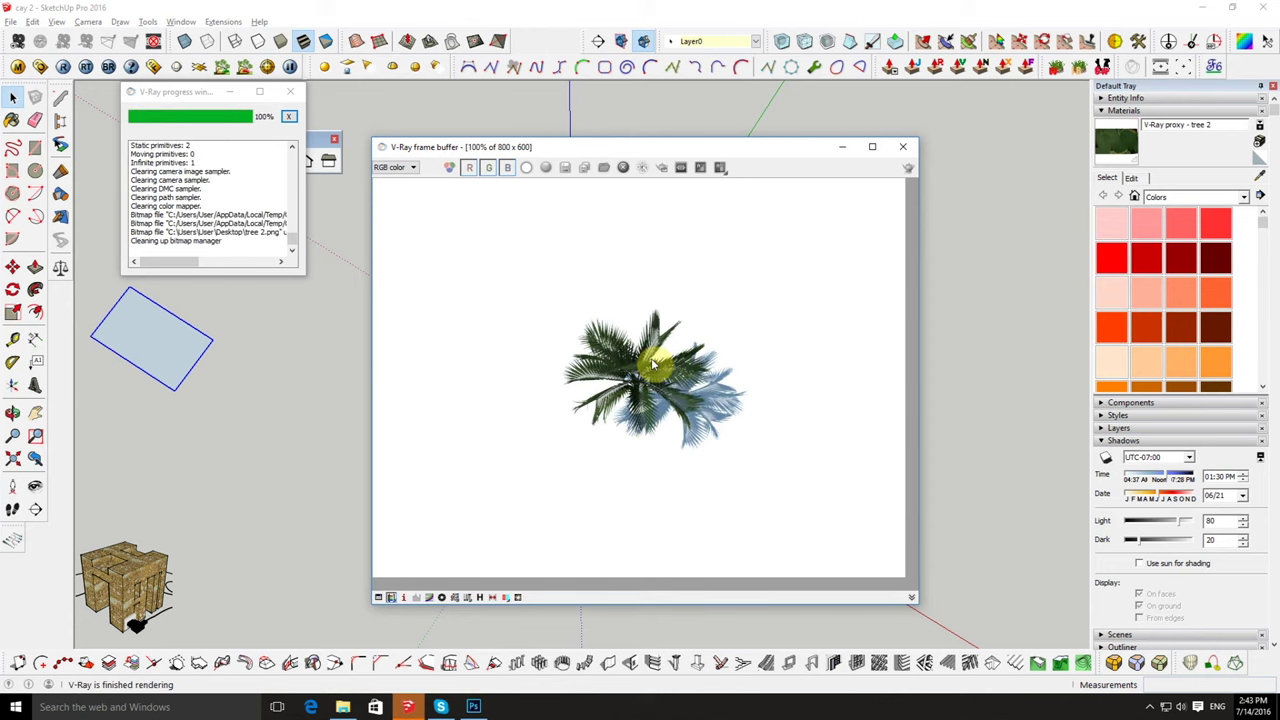
# Step: Save the model as 'cay 2 proxy' in the PROXY folder
pyautogui.scroll(3, 650, 372)
pyautogui.scroll(-2, 650, 372)
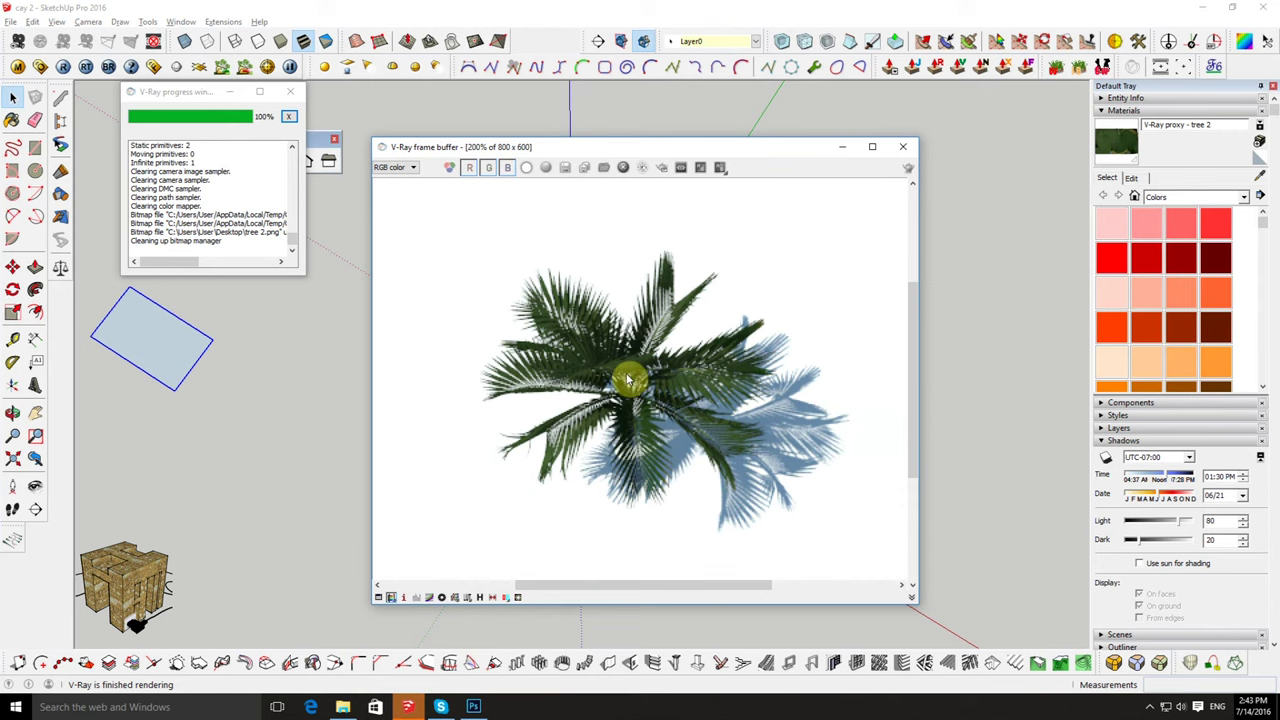
pyautogui.click(10, 22)
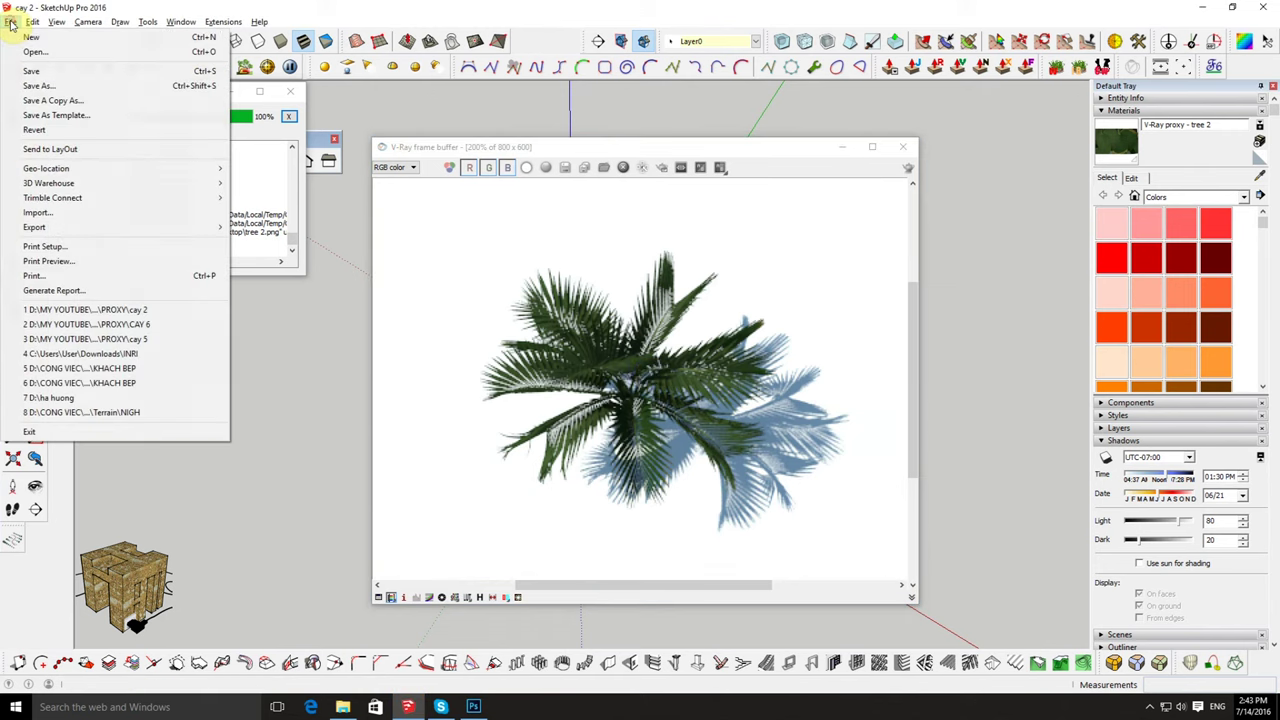
pyautogui.click(38, 86)
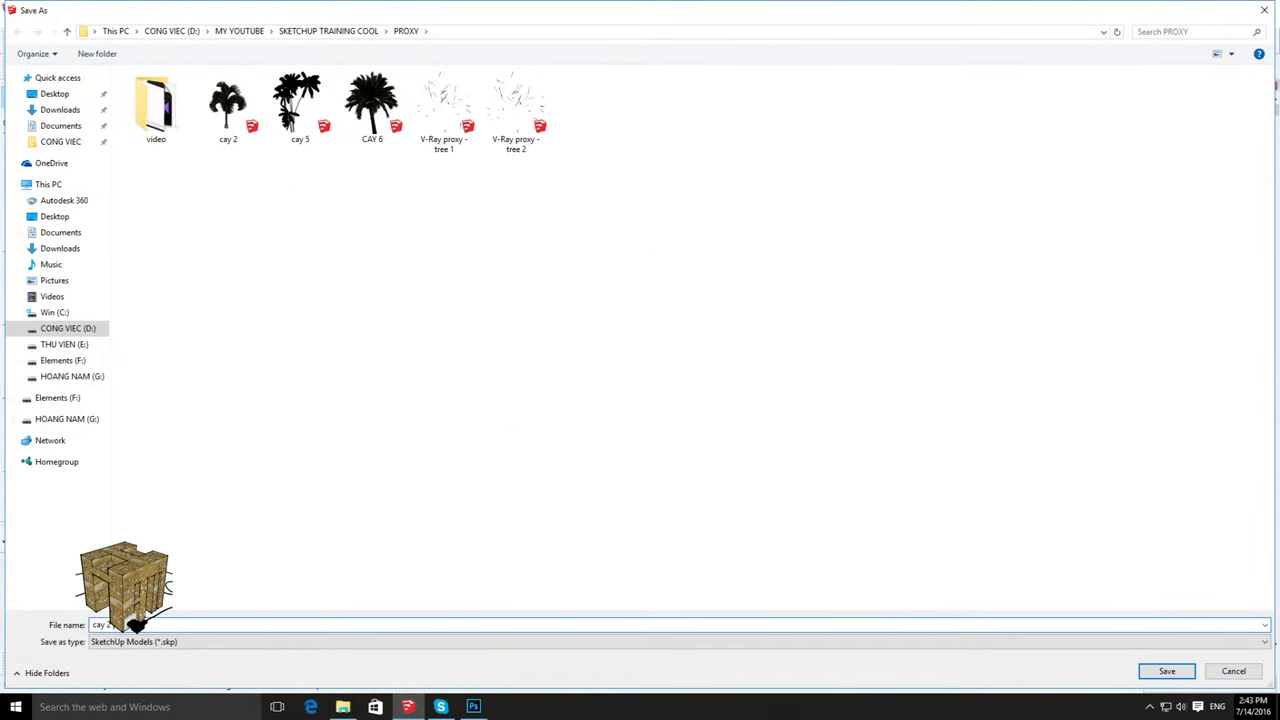
pyautogui.press('Return')
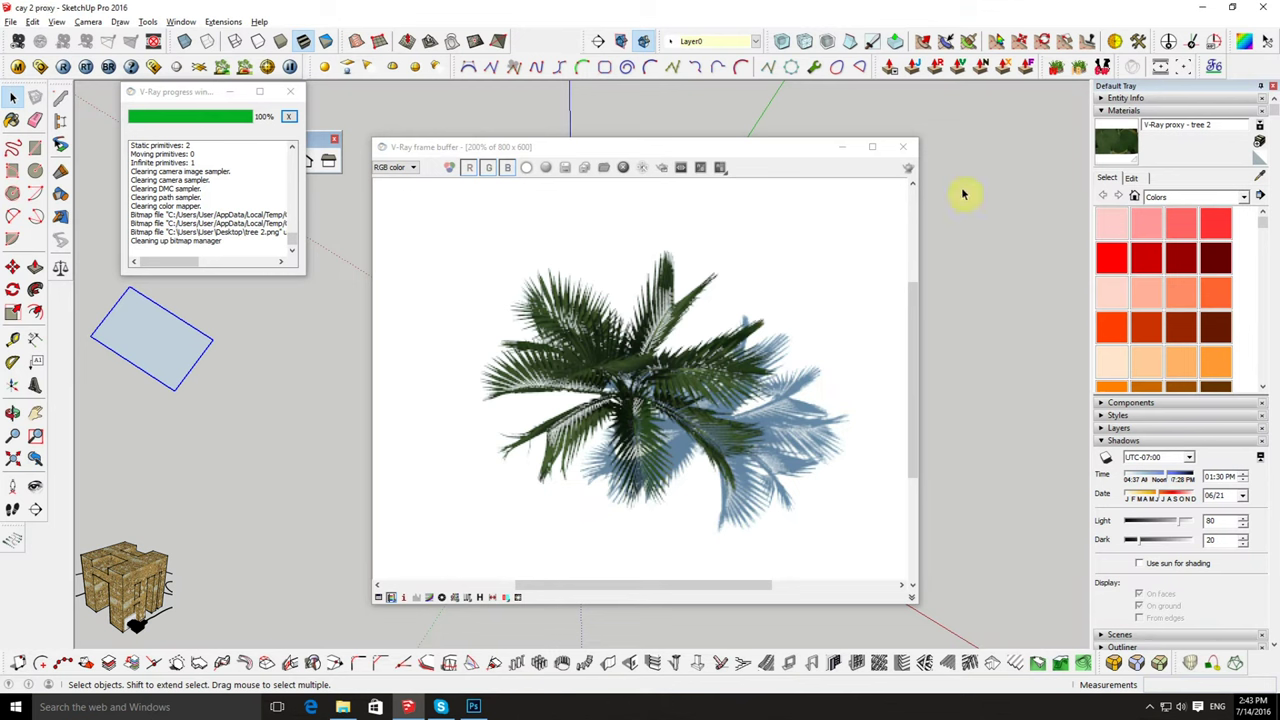
# Step: Close the V-Ray render result and progress windows
pyautogui.click(912, 148)
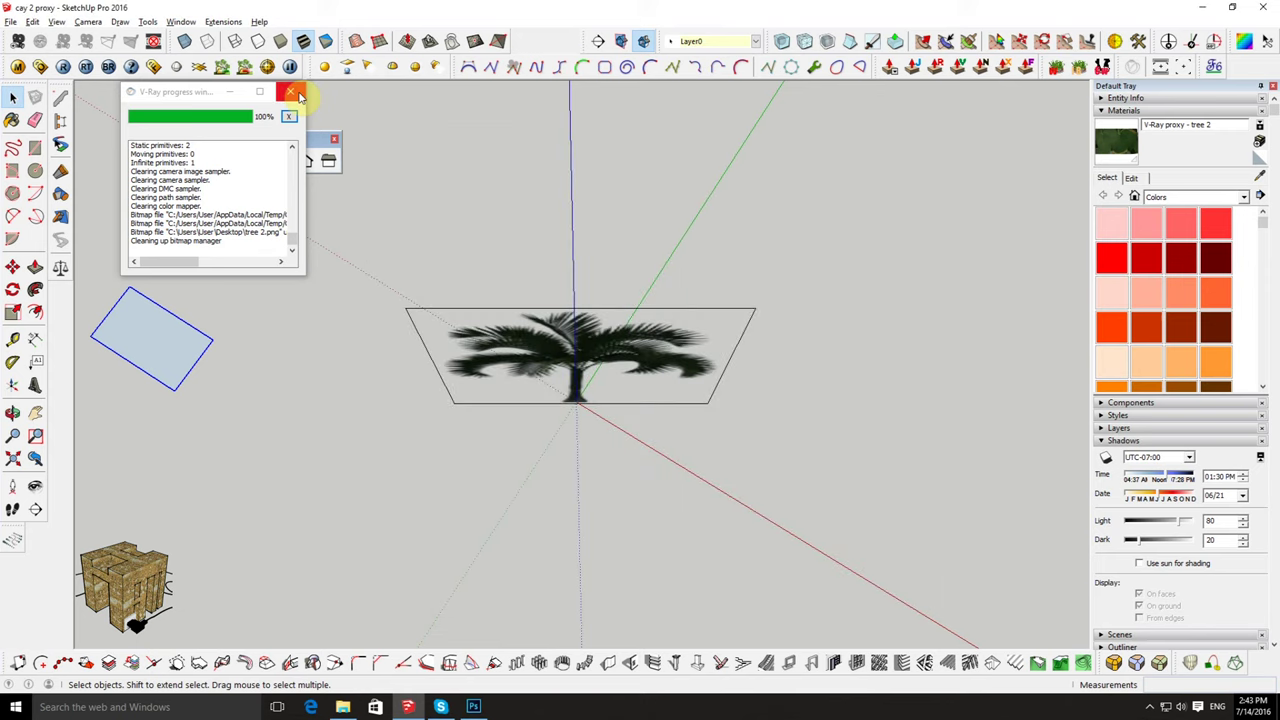
pyautogui.click(291, 92)
pyautogui.scroll(-2, 551, 400)
# Step: Copy the palm proxy 6 m away and repeat it into a row of about eight
pyautogui.click(551, 400)
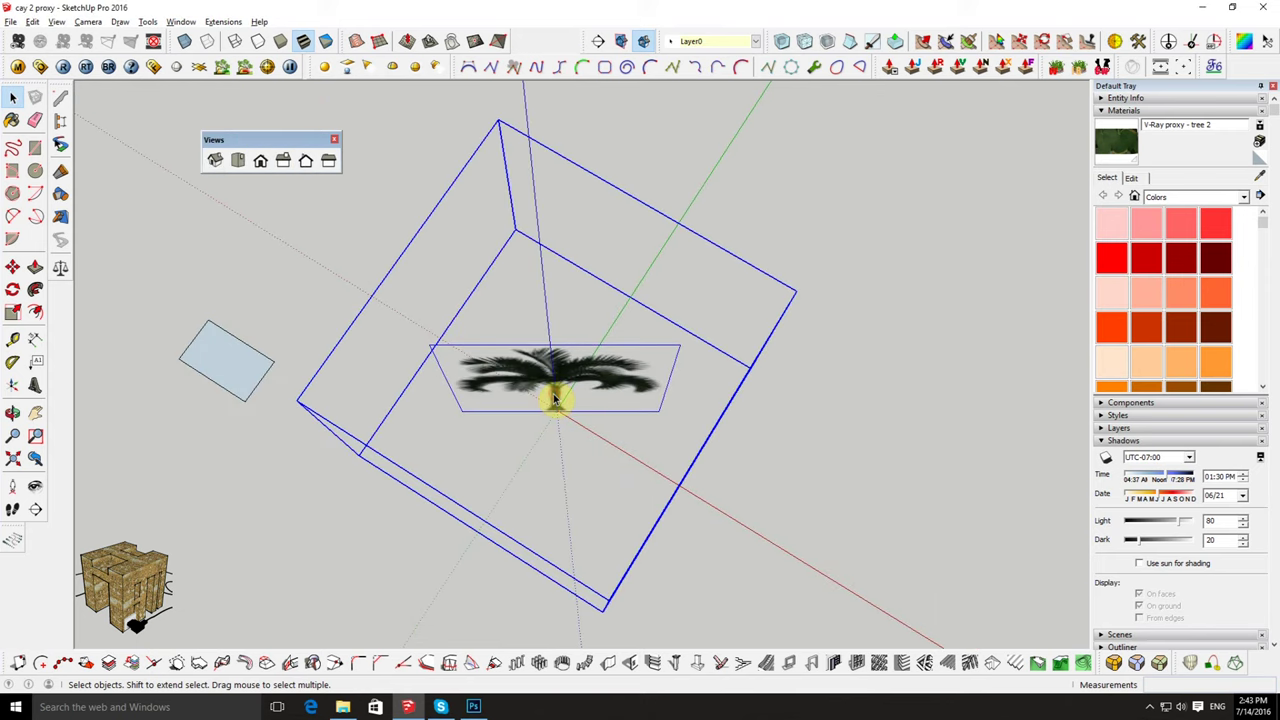
pyautogui.press('m')
pyautogui.click(551, 453)
pyautogui.press('ctrl')
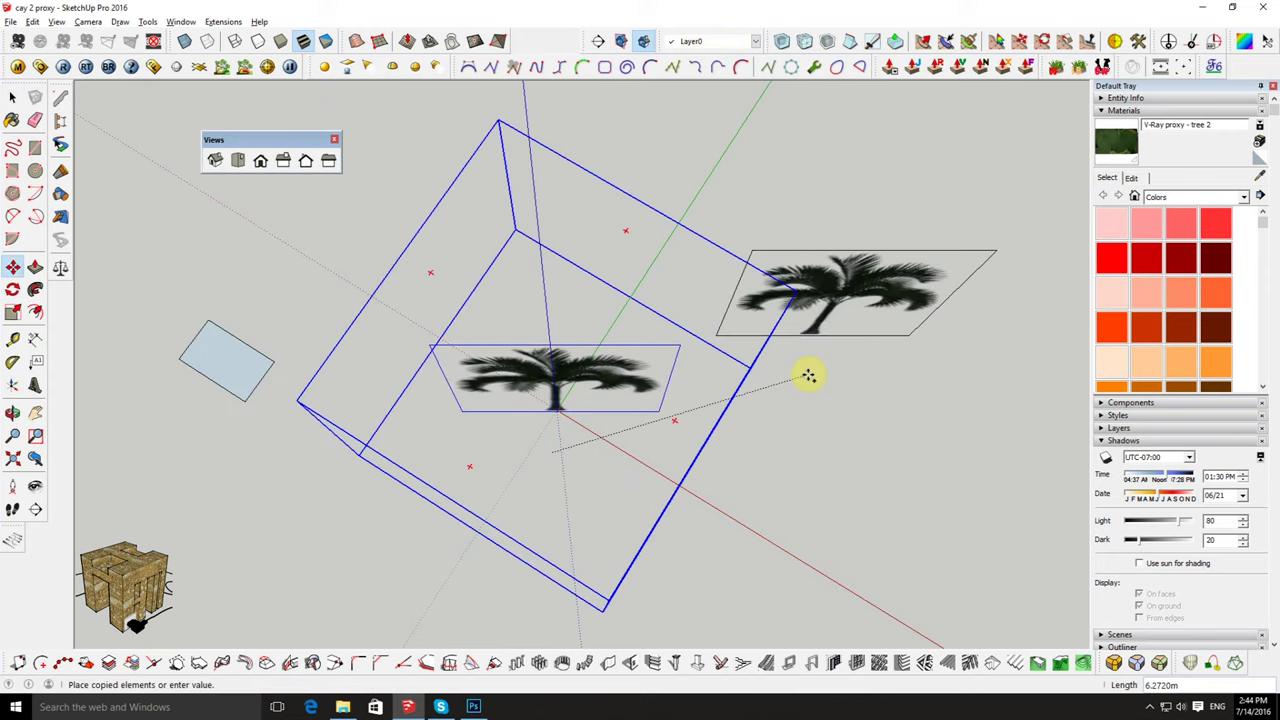
pyautogui.click(789, 358)
pyautogui.scroll(-2, 789, 358)
pyautogui.moveTo(771, 386)
pyautogui.mouseDown(button='middle')
pyautogui.moveTo(586, 466)
pyautogui.moveTo(686, 251)
pyautogui.moveTo(948, 279)
pyautogui.moveTo(1011, 251)
pyautogui.moveTo(811, 248)
pyautogui.mouseUp(button='middle')
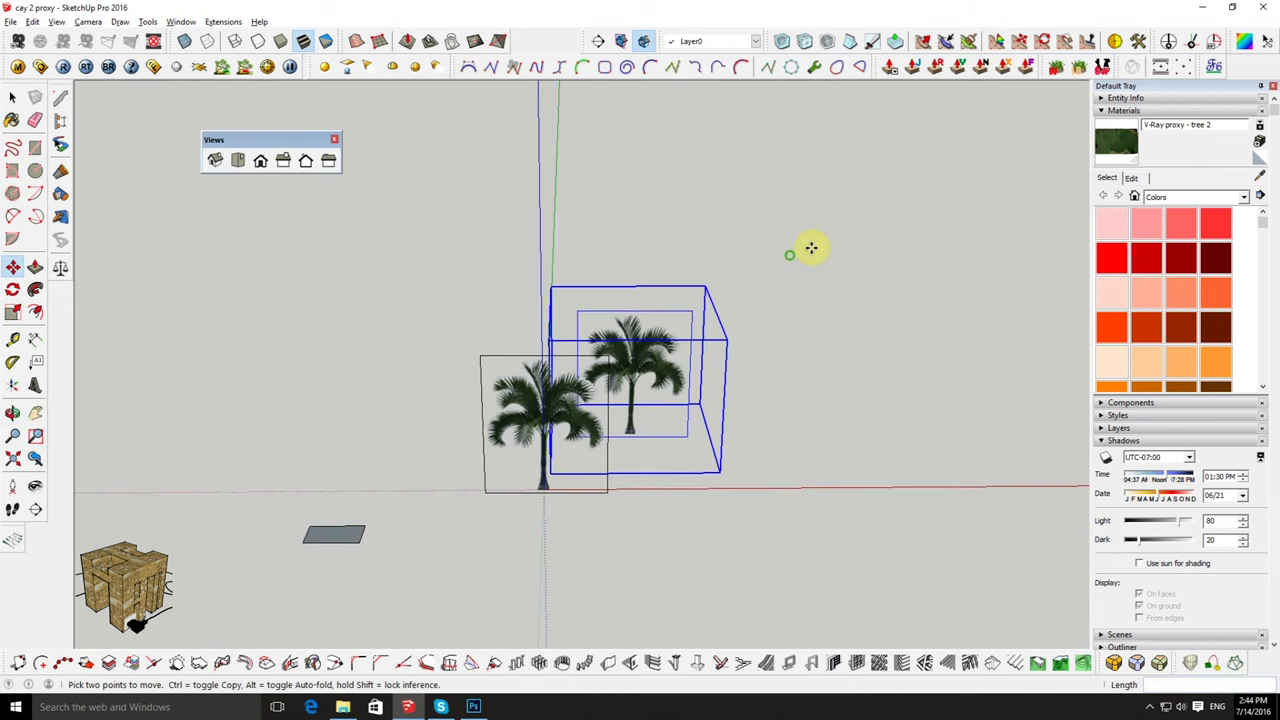
pyautogui.write('8')
pyautogui.press('Return')
# Step: Render the row of palm proxies in V-Ray with shadows
pyautogui.moveTo(811, 248)
pyautogui.mouseDown(button='middle')
pyautogui.moveTo(734, 420)
pyautogui.moveTo(808, 348)
pyautogui.moveTo(785, 333)
pyautogui.moveTo(845, 238)
pyautogui.mouseUp(button='middle')
pyautogui.press('space')
pyautogui.hotkey('ctrl', 'r')
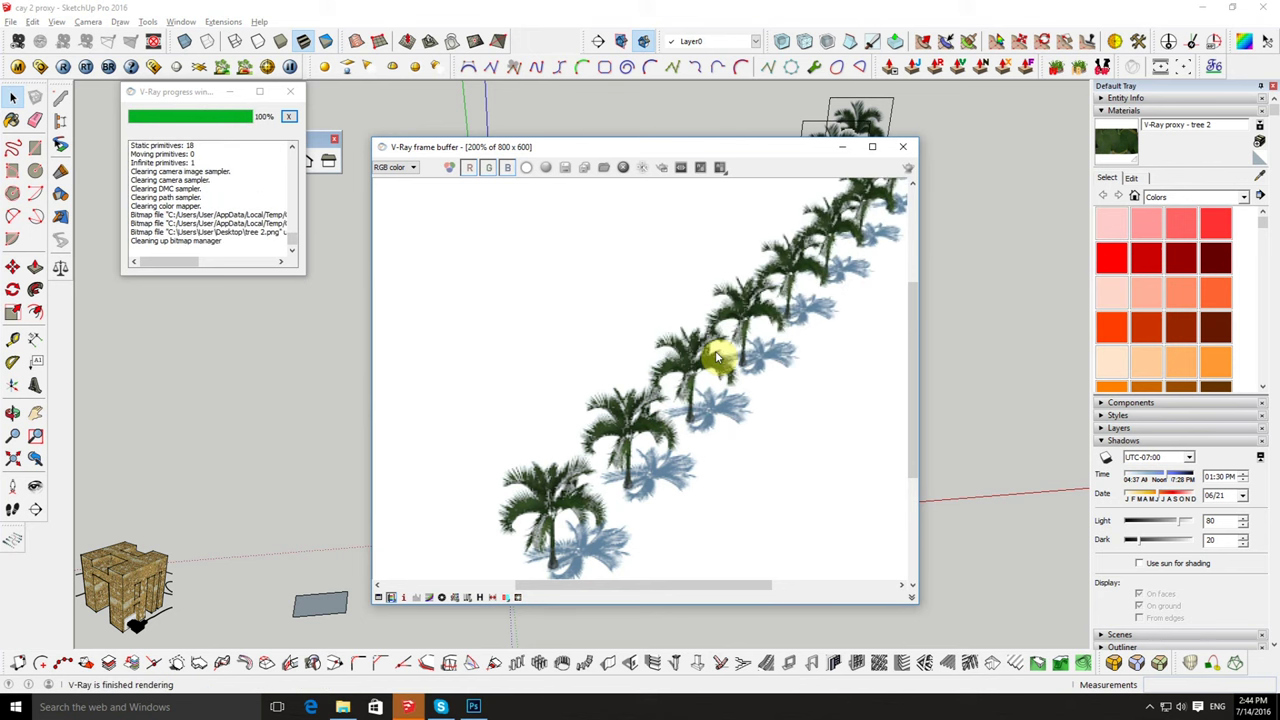
# Step: Close the V-Ray render windows and orbit to a diagonal side view of the palm row
pyautogui.doubleClick(720, 357)
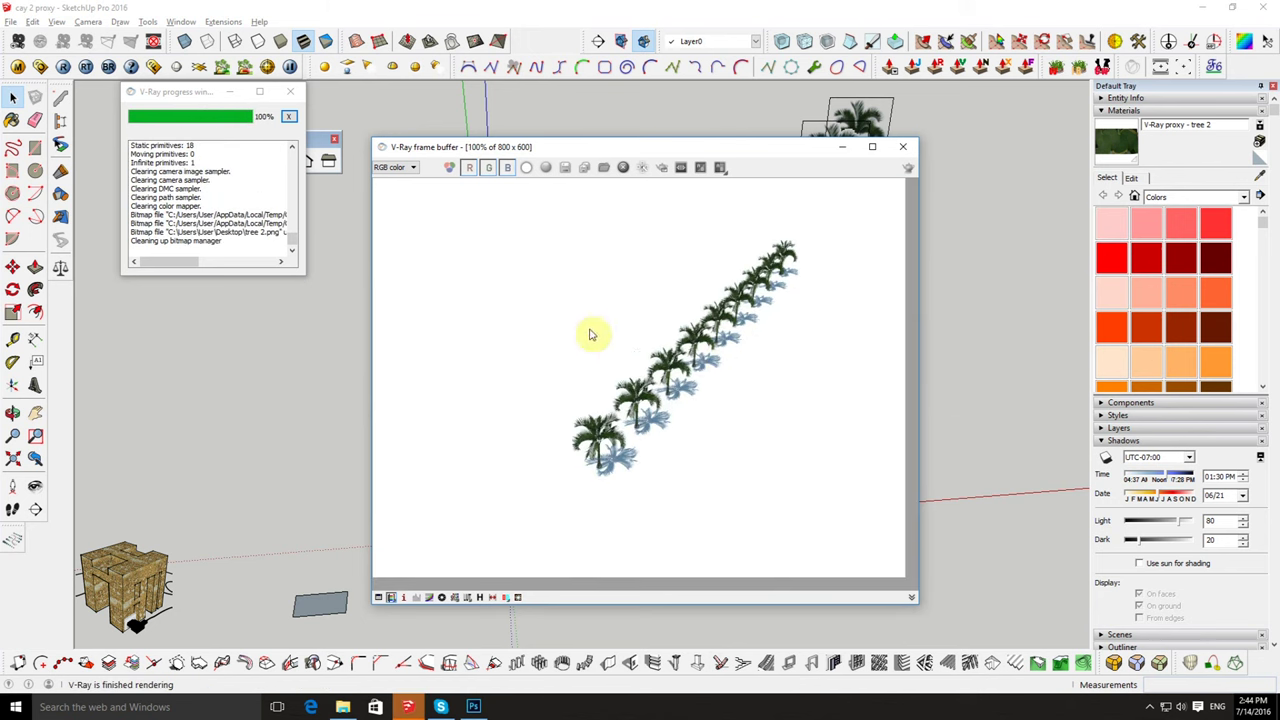
pyautogui.click(905, 148)
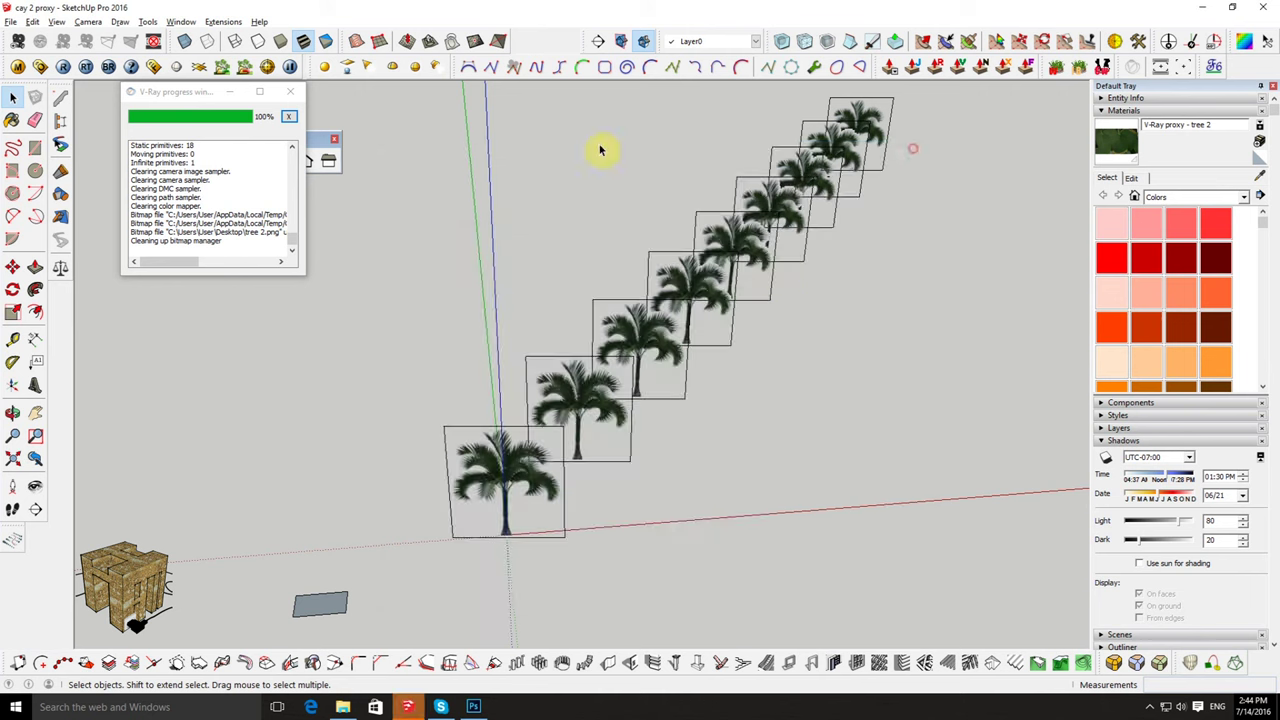
pyautogui.click(297, 97)
pyautogui.moveTo(623, 494)
pyautogui.mouseDown(button='middle')
pyautogui.moveTo(757, 323)
pyautogui.moveTo(243, 343)
pyautogui.moveTo(467, 353)
pyautogui.mouseUp(button='middle')
pyautogui.moveTo(467, 353)
pyautogui.mouseDown()
pyautogui.moveTo(706, 369)
pyautogui.moveTo(1003, 354)
pyautogui.moveTo(912, 344)
pyautogui.mouseUp()
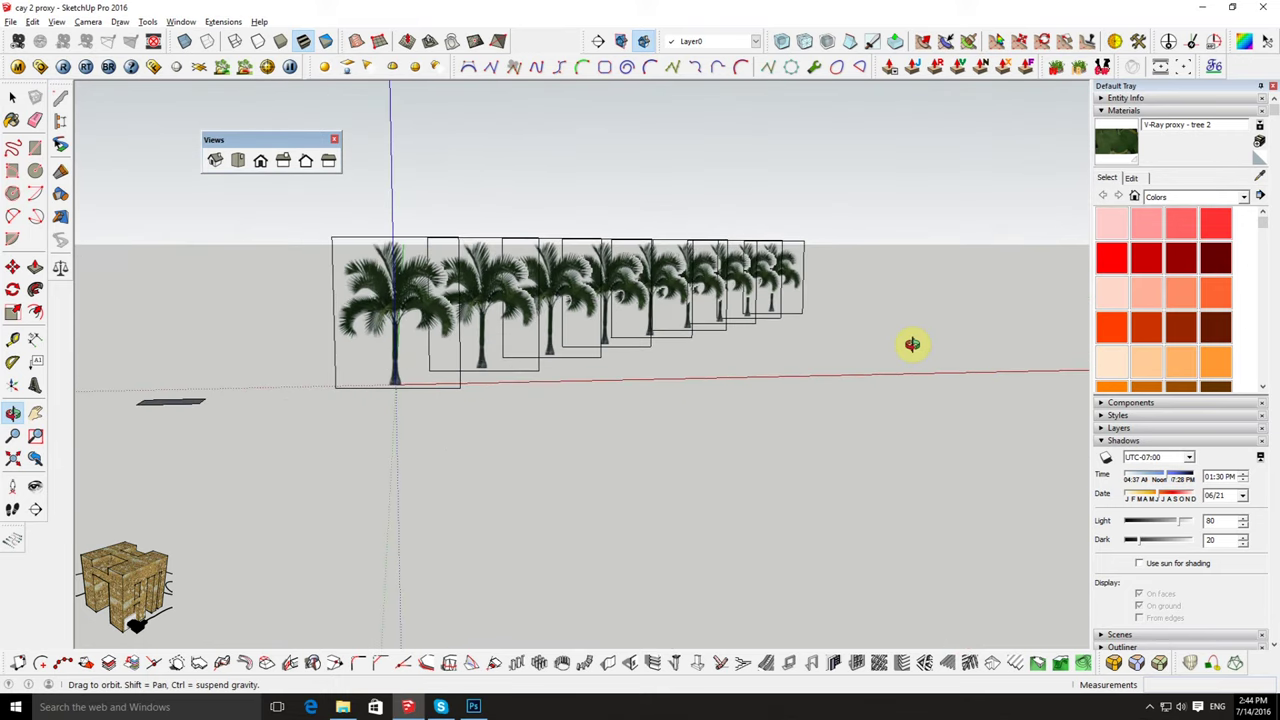